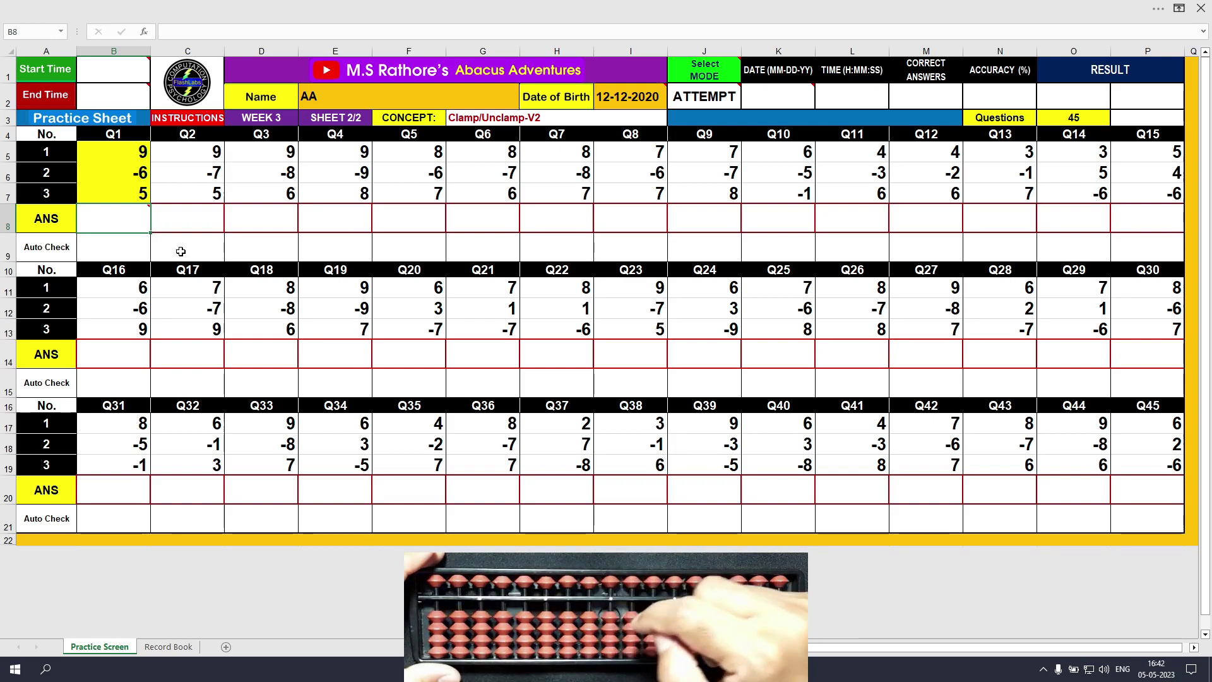
Step: Answer Q1, Q2 and Q3 on the practice sheet with 8, 7 and 7
{"action": "type", "text": "8"}
{"action": "key", "text": "Tab"}
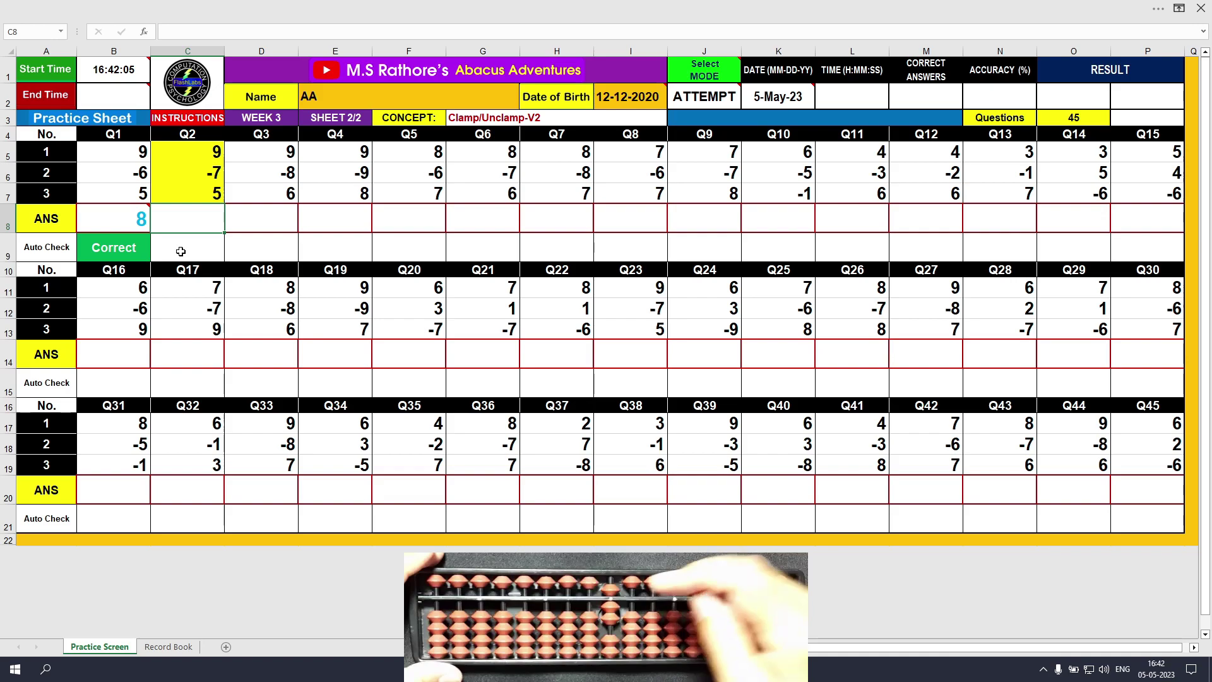
{"action": "type", "text": "7"}
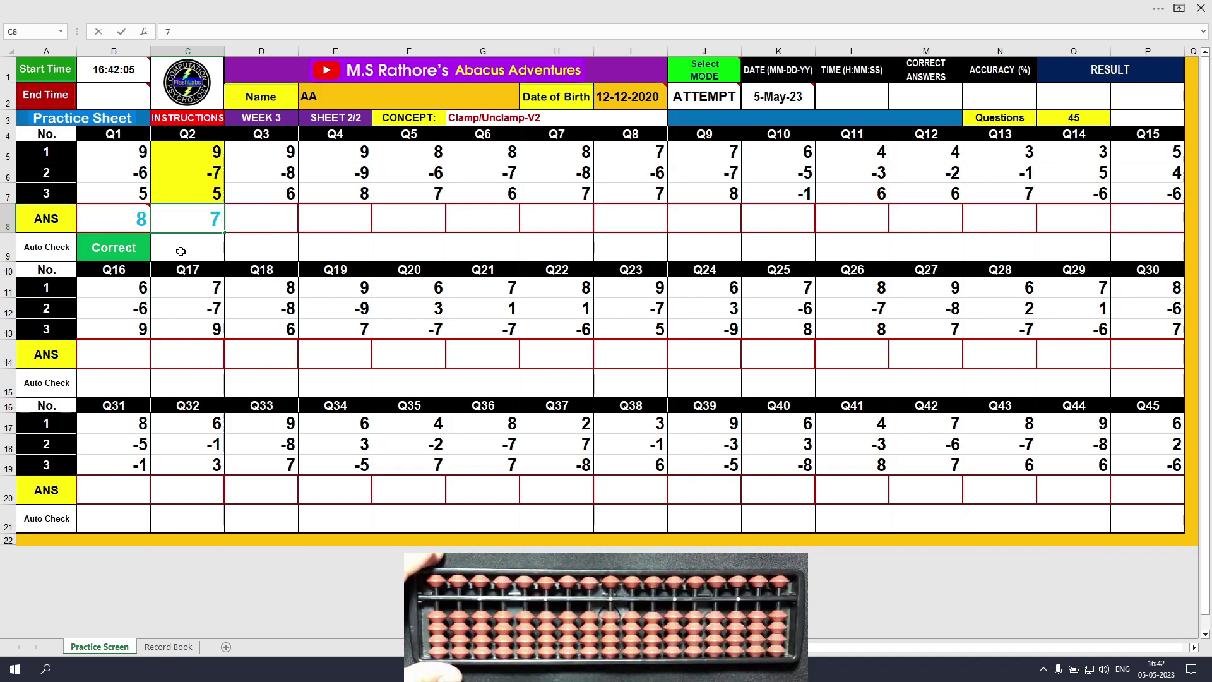
{"action": "key", "text": "Tab"}
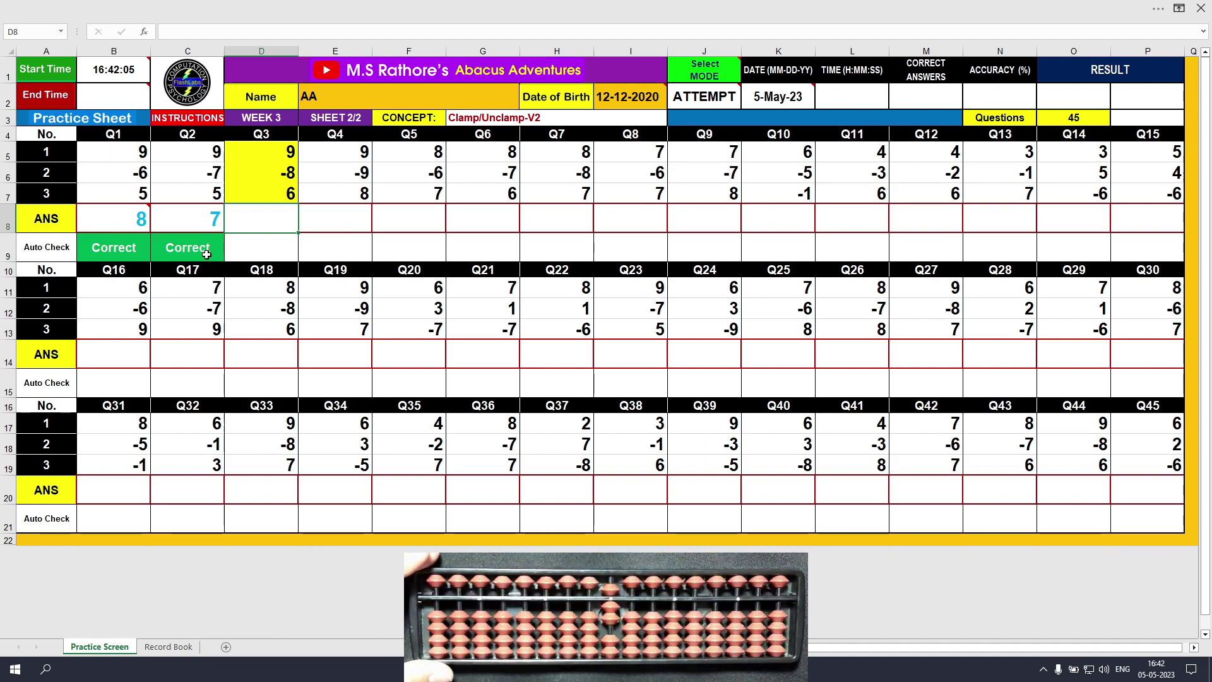
{"action": "type", "text": "7"}
{"action": "key", "text": "Tab"}
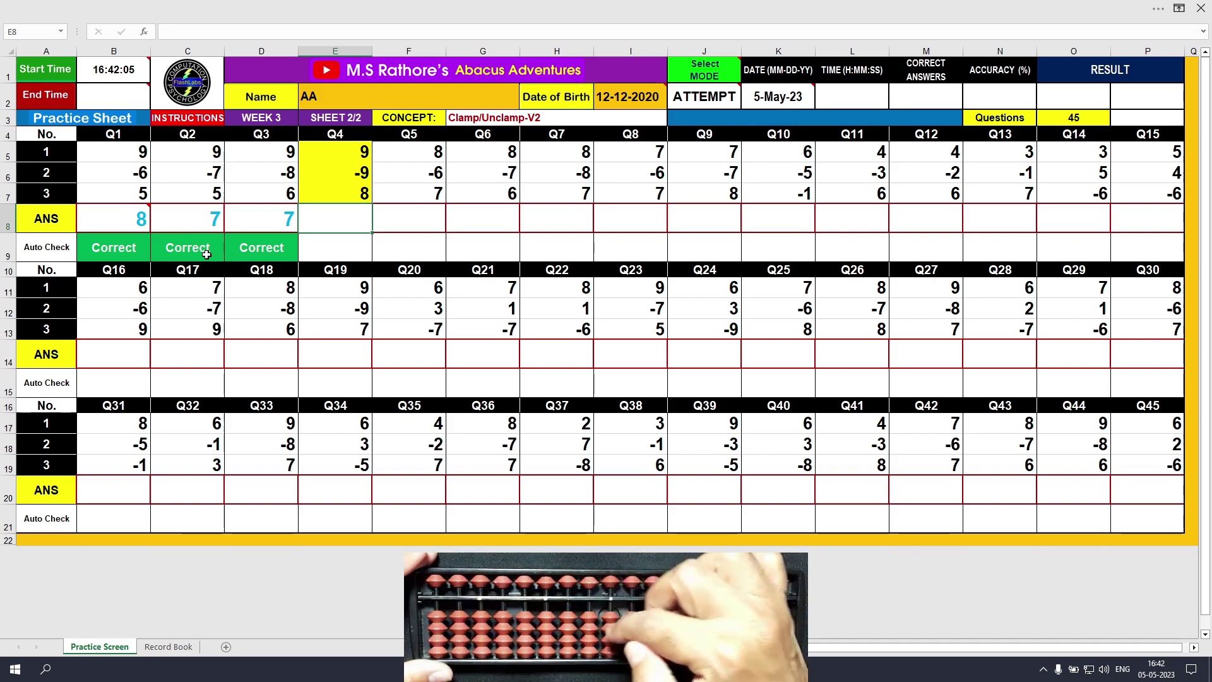
Step: Fill in the answers for Q4, Q5 and Q6 as 8, 9 and 7
{"action": "type", "text": "8"}
{"action": "key", "text": "Tab"}
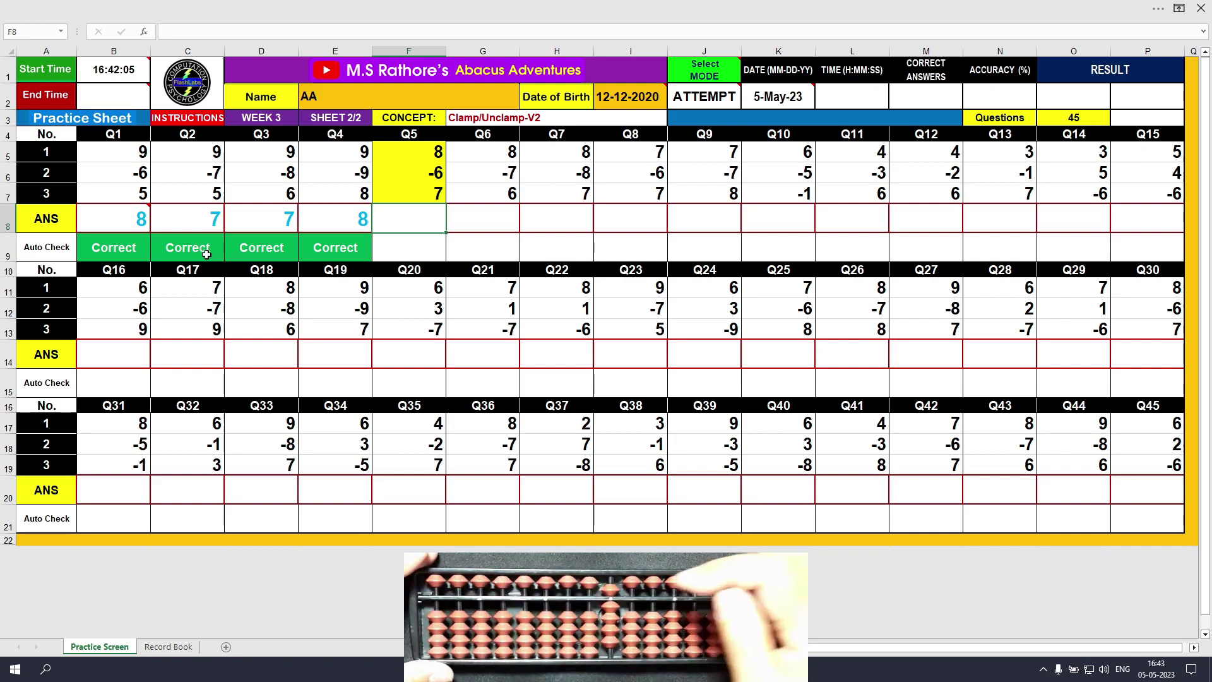
{"action": "type", "text": "9"}
{"action": "key", "text": "Return"}
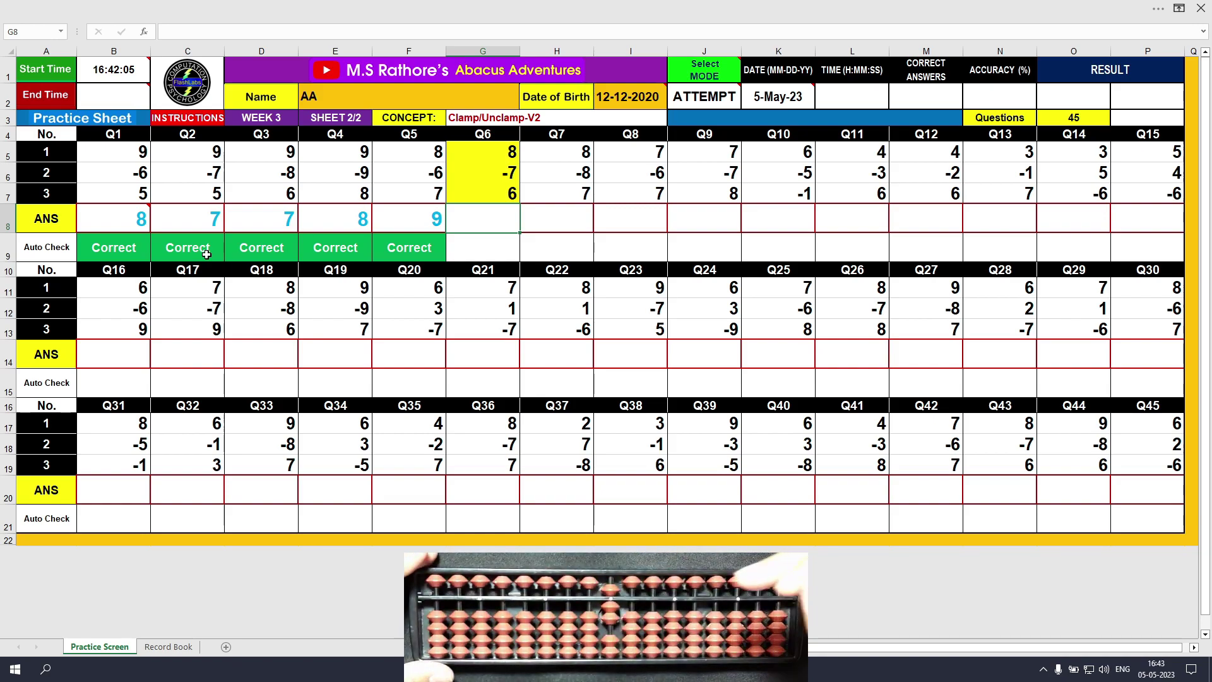
{"action": "type", "text": "7"}
{"action": "key", "text": "Tab"}
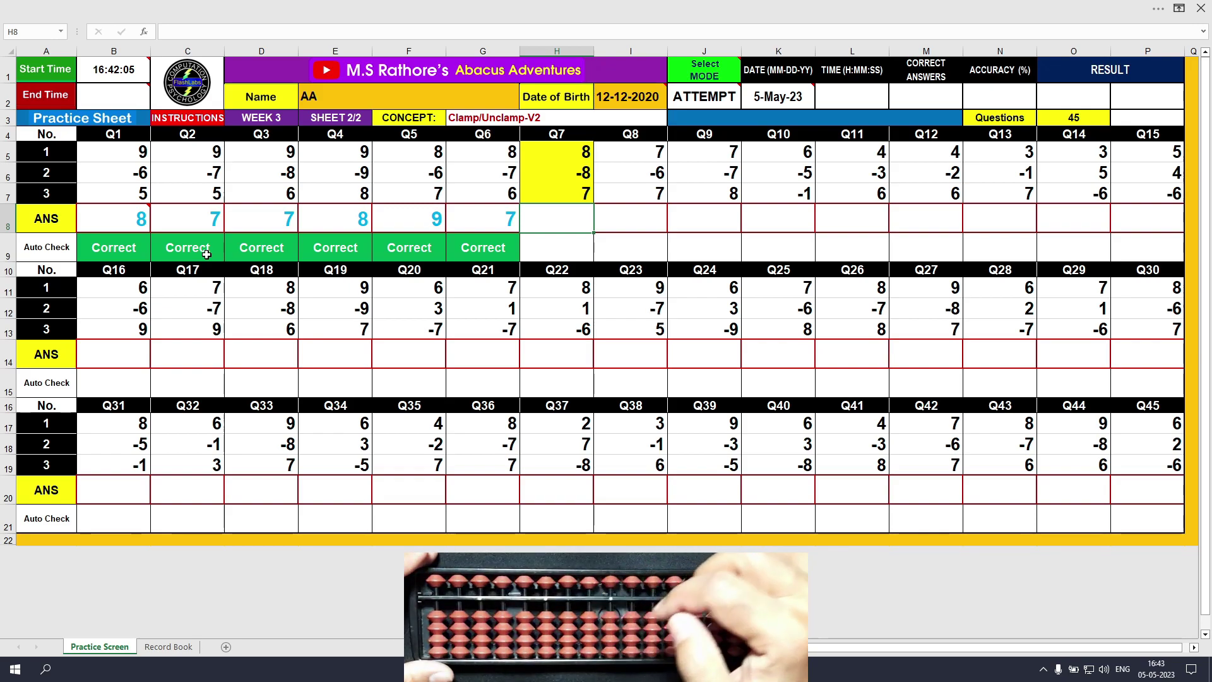
Step: Enter 7, 8 and 8 as the answers to Q7, Q8 and Q9
{"action": "type", "text": "7"}
{"action": "key", "text": "Tab"}
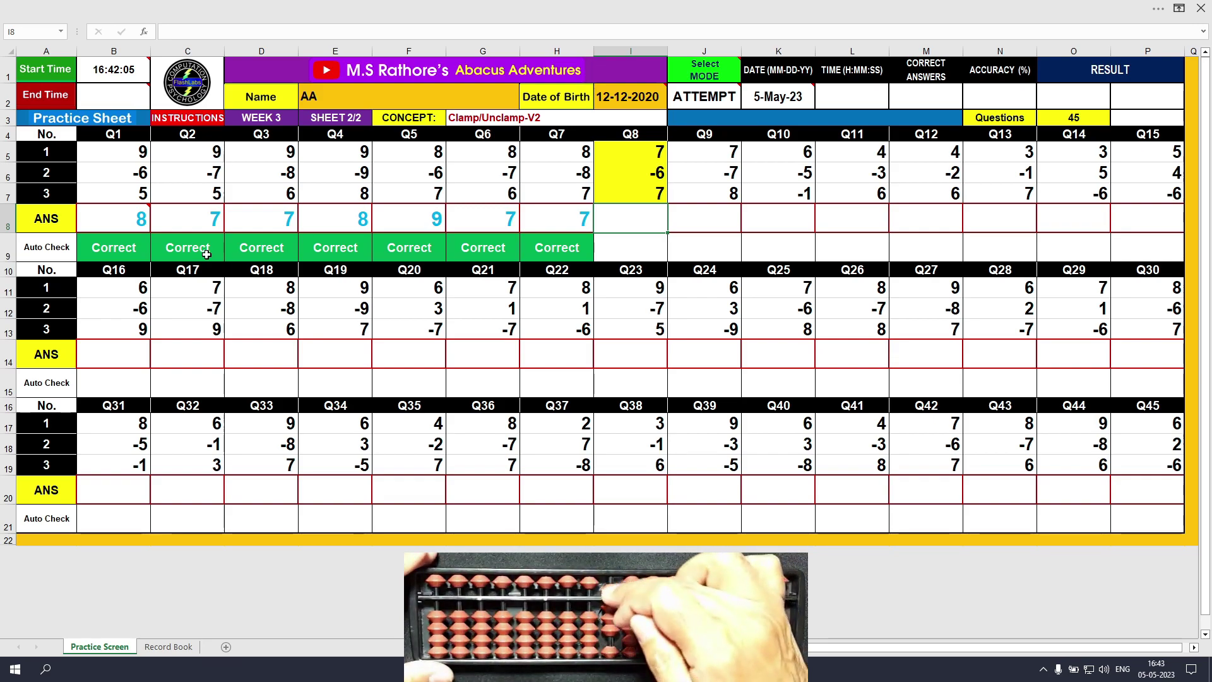
{"action": "type", "text": "8"}
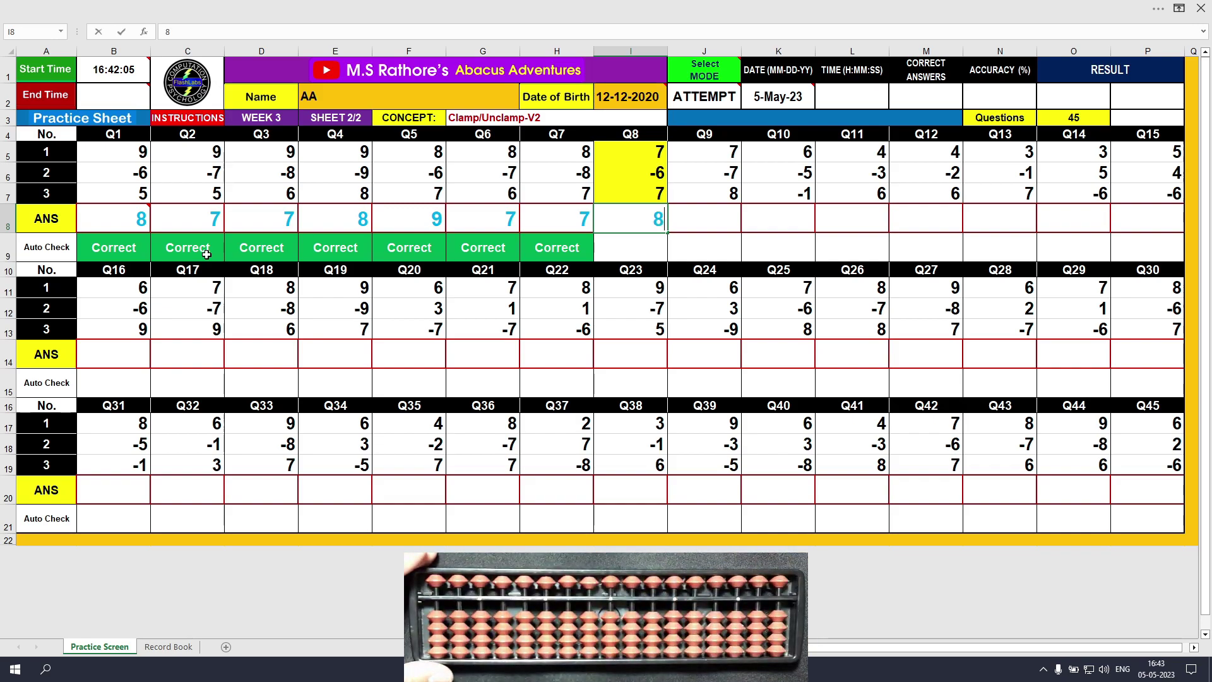
{"action": "key", "text": "Tab"}
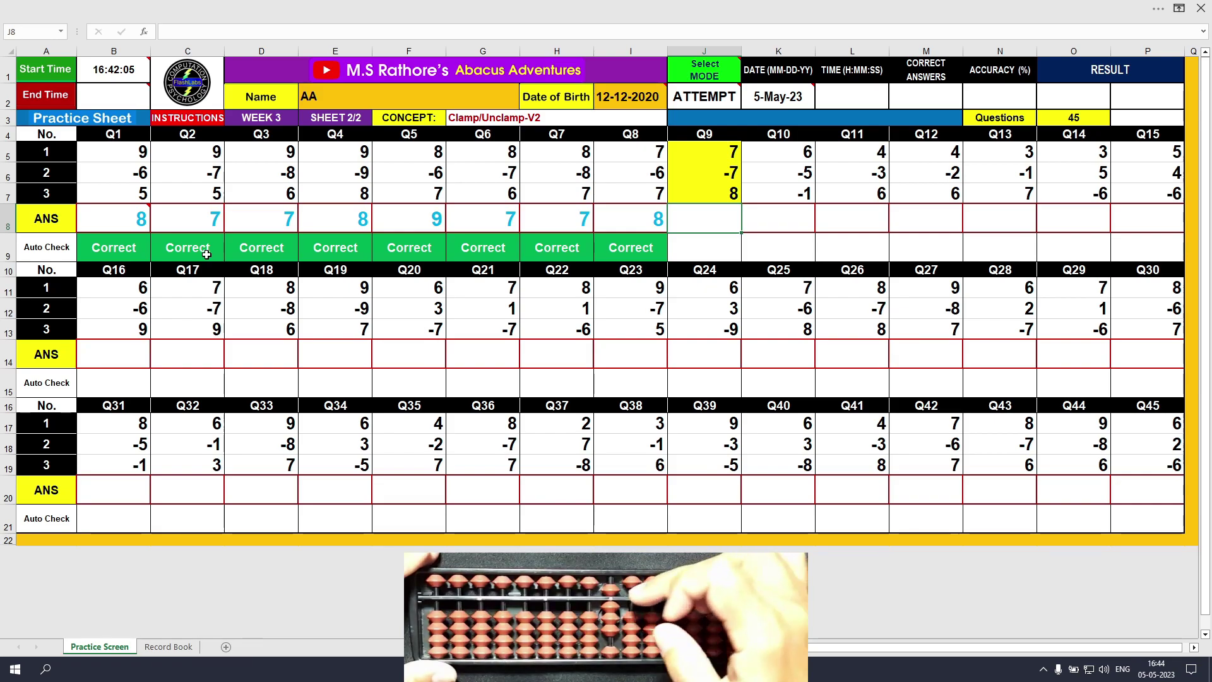
{"action": "type", "text": "8"}
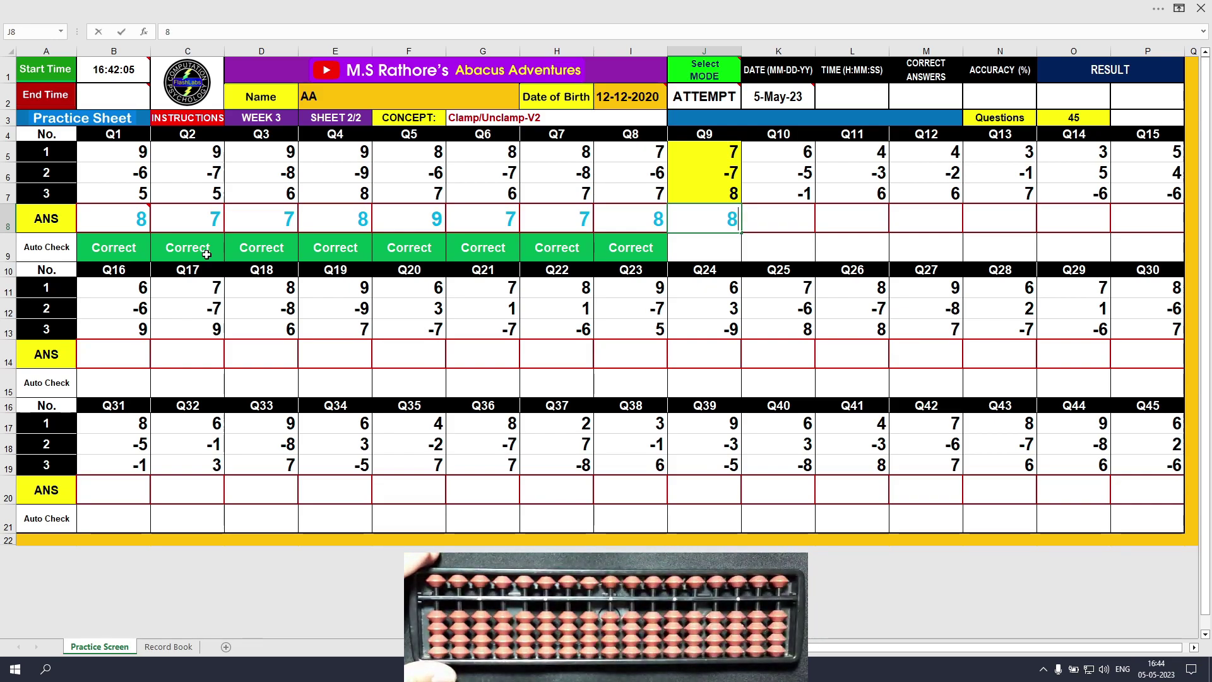
{"action": "key", "text": "Tab"}
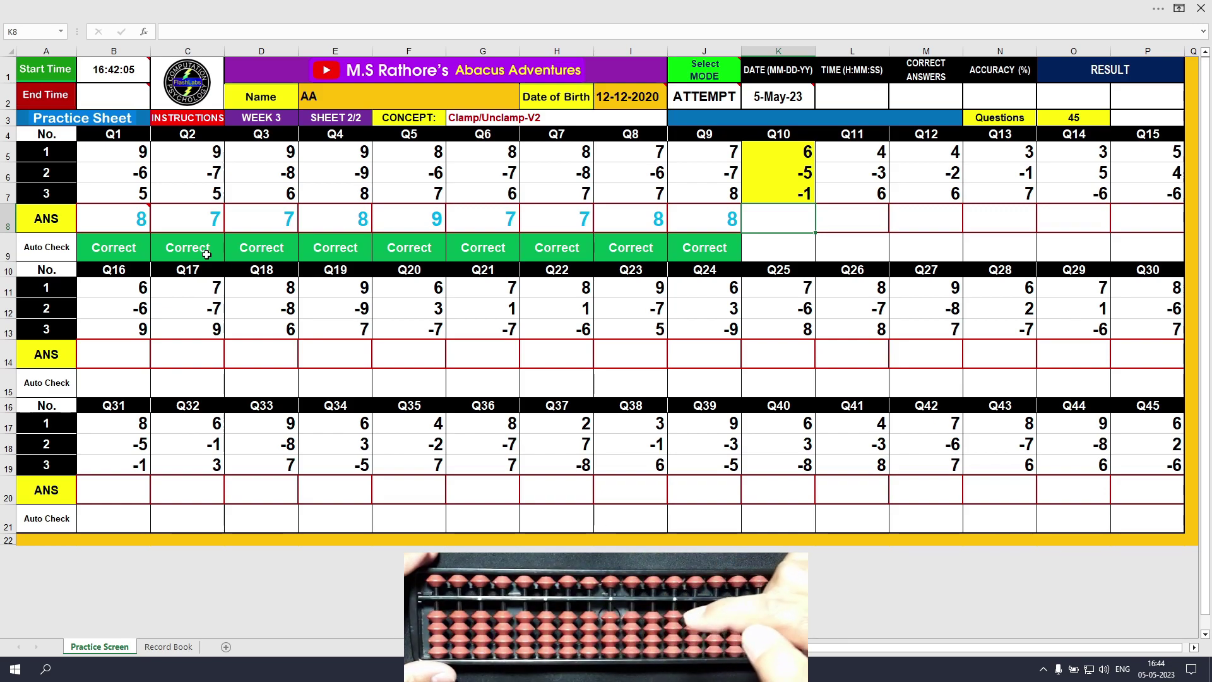
Step: Enter the answers 0, 7 and 8 for Q10, Q11 and Q12
{"action": "type", "text": "0"}
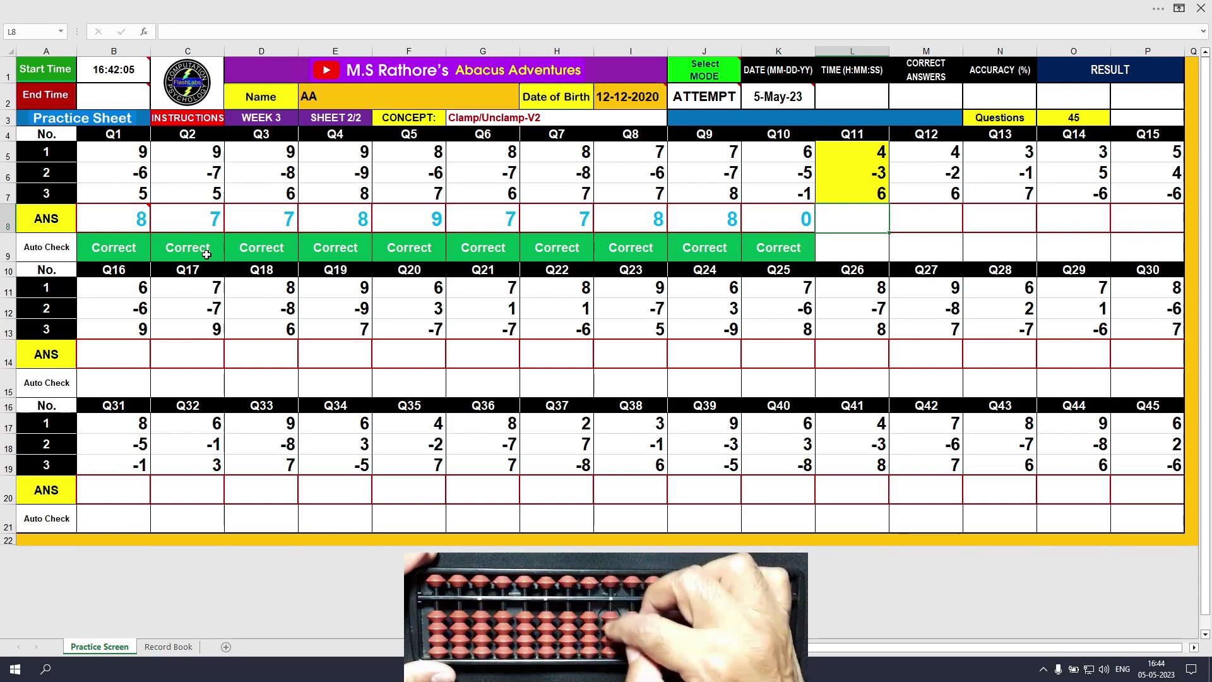
{"action": "type", "text": "7"}
{"action": "key", "text": "Tab"}
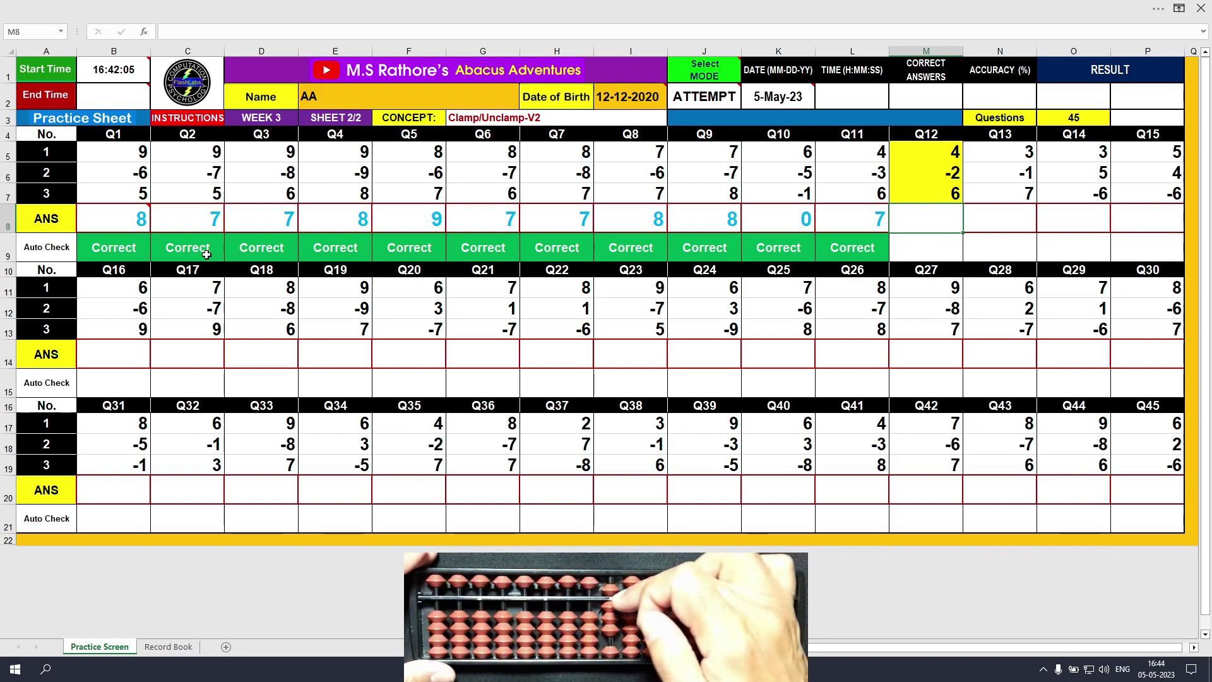
{"action": "type", "text": "8"}
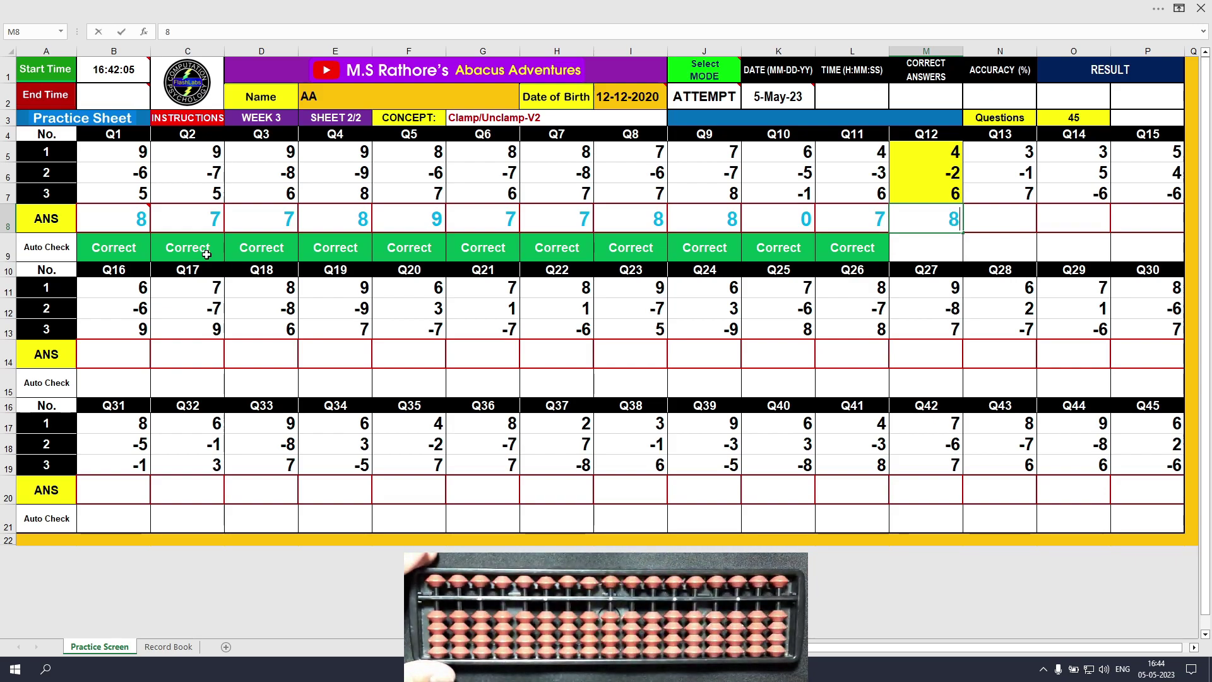
{"action": "key", "text": "Return"}
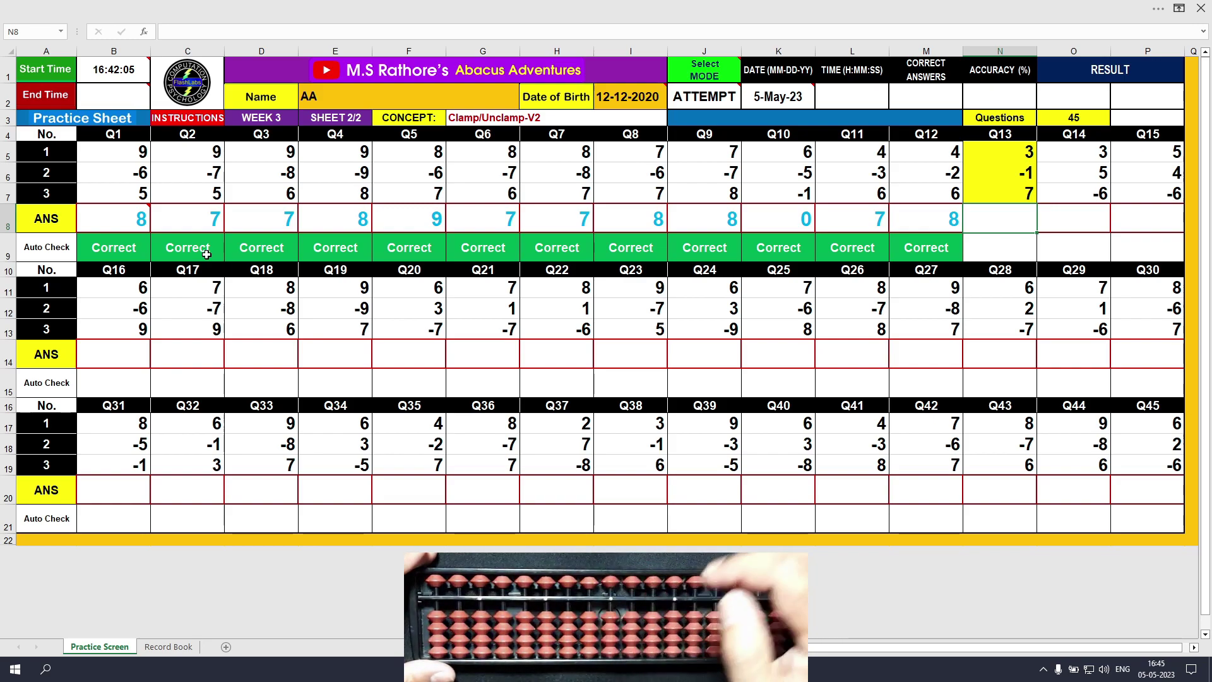
Step: Complete the first answer row with 9, 2 and 3 for Q13, Q14 and Q15
{"action": "type", "text": "9"}
{"action": "key", "text": "Tab"}
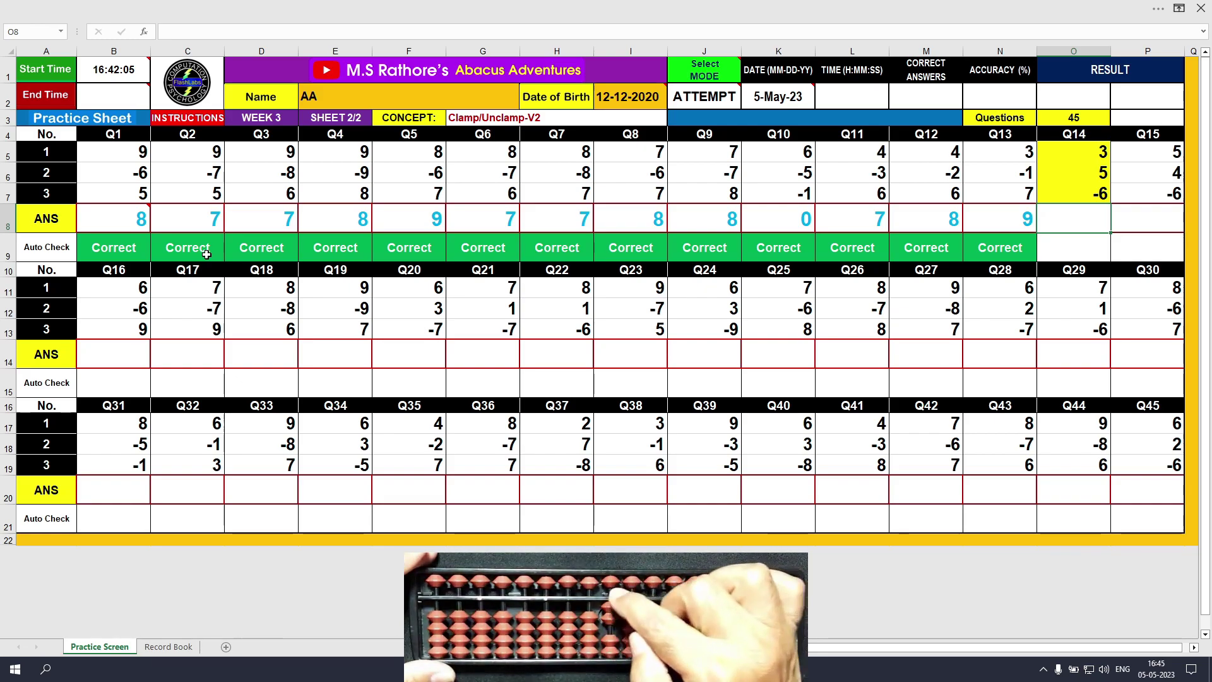
{"action": "type", "text": "2"}
{"action": "key", "text": "Tab"}
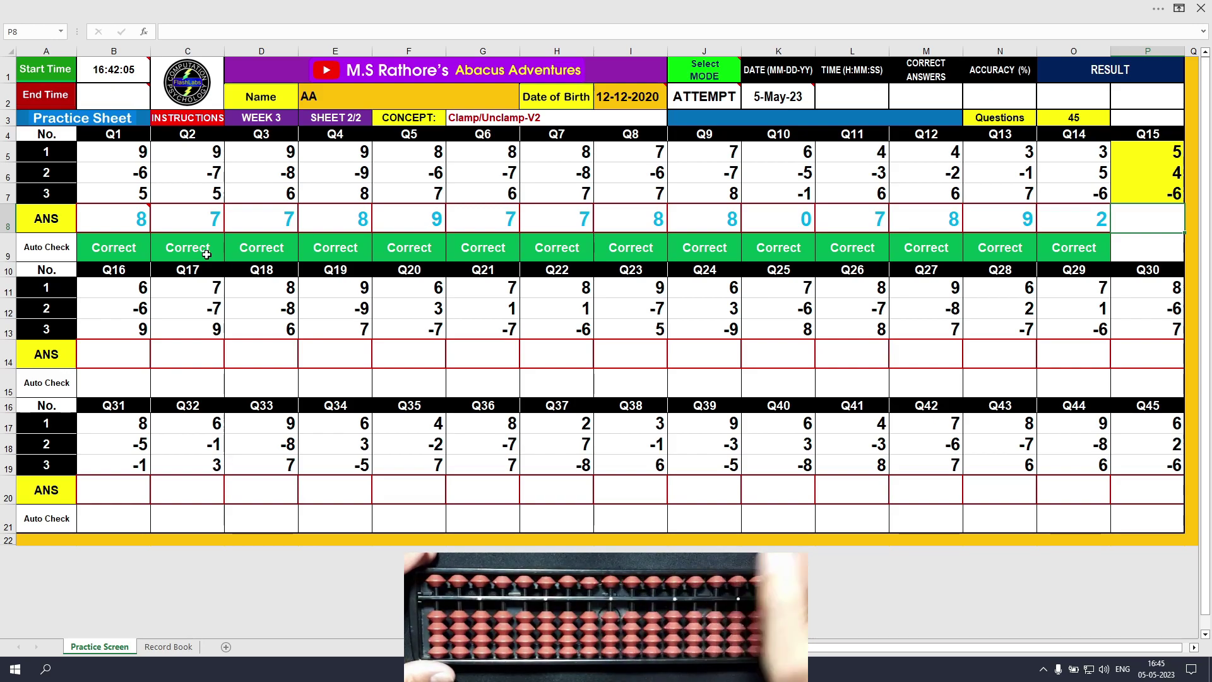
{"action": "type", "text": "3"}
{"action": "key", "text": "Tab"}
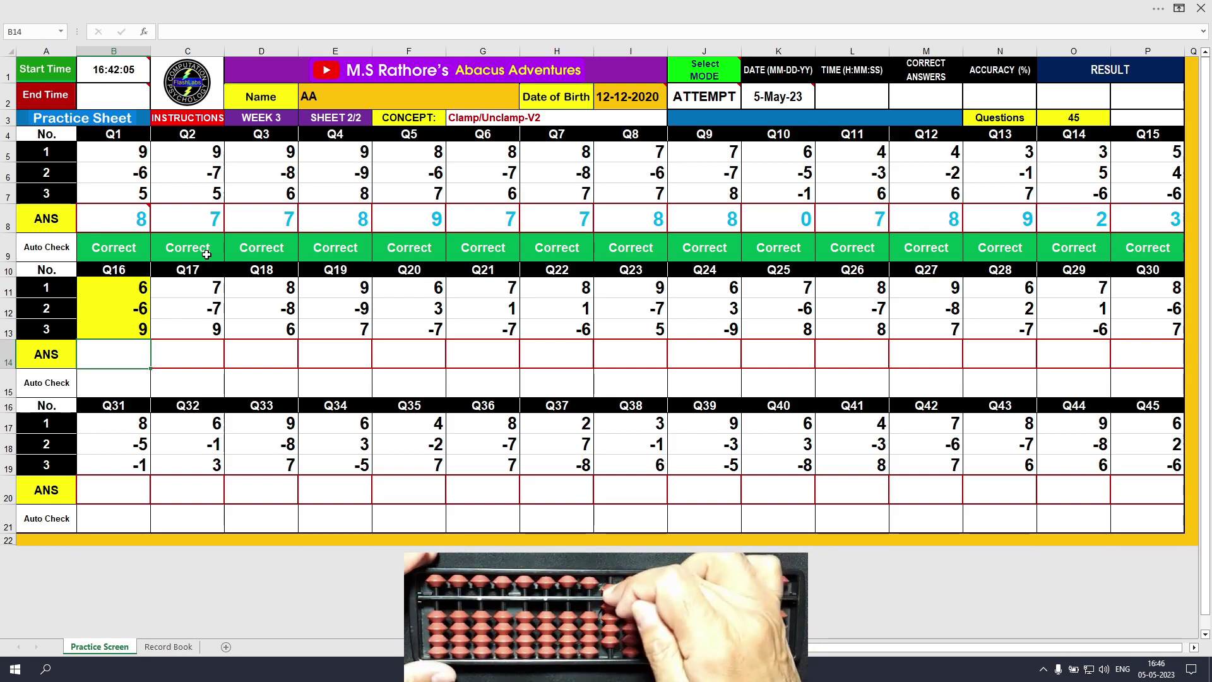
Step: Start the second answer row with 9, 9 and 6 for Q16, Q17 and Q18
{"action": "type", "text": "9"}
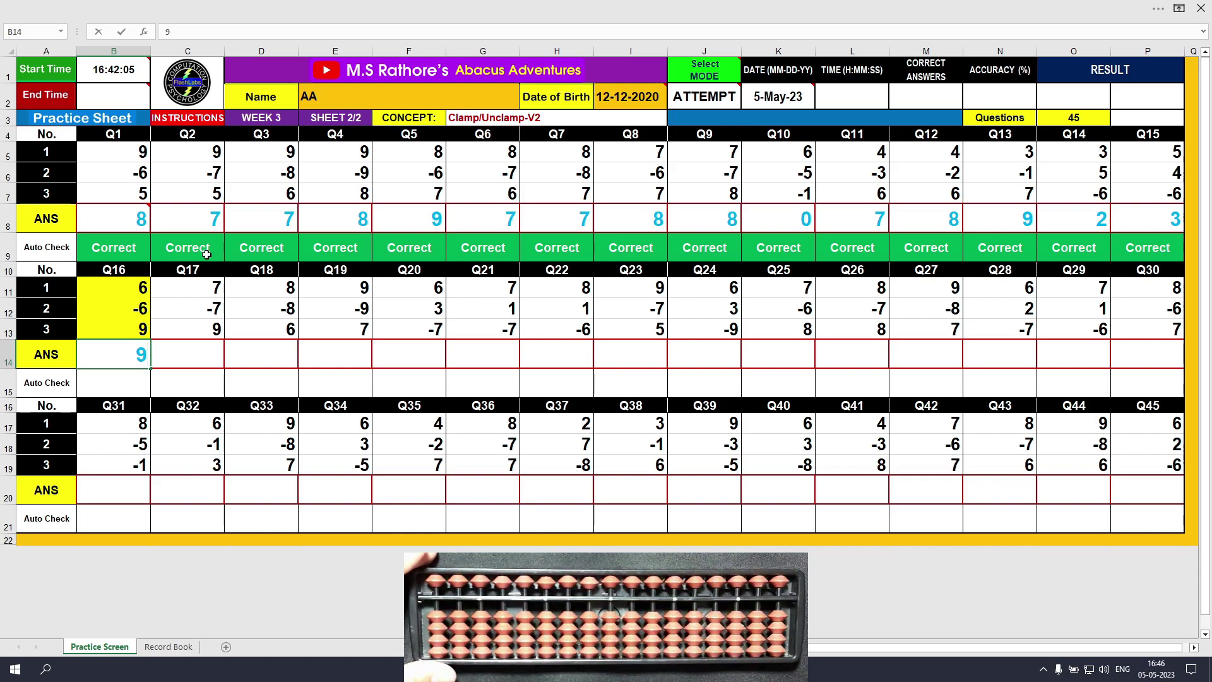
{"action": "key", "text": "Tab"}
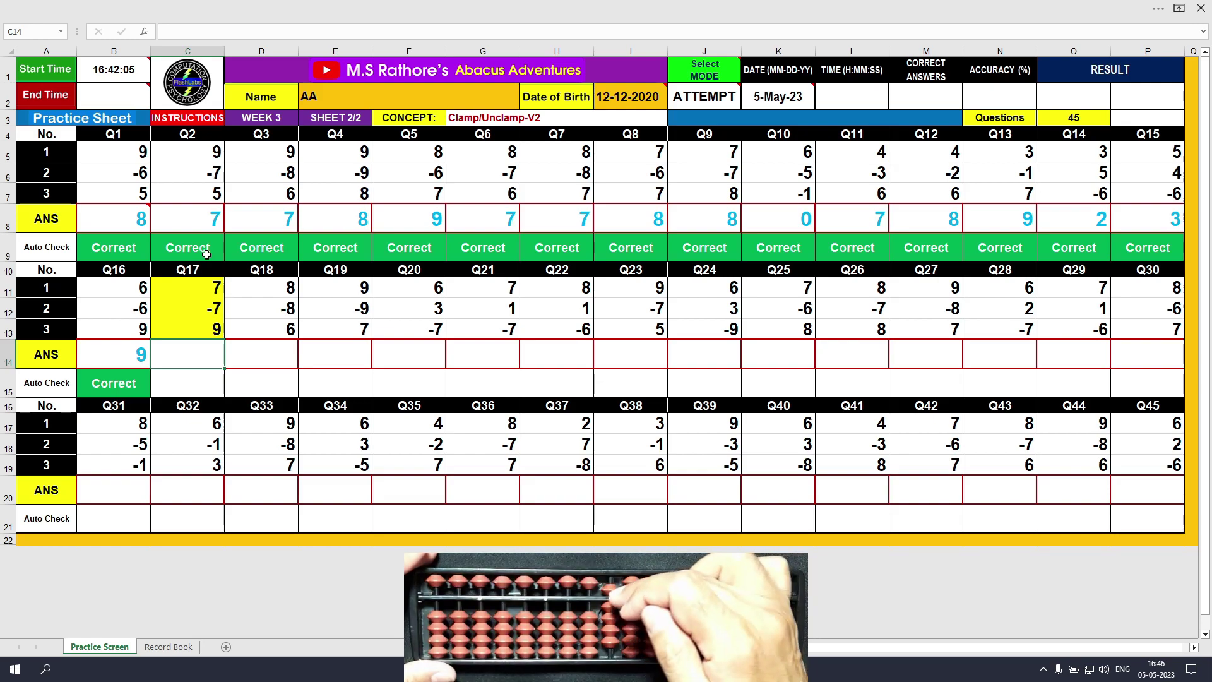
{"action": "type", "text": "9"}
{"action": "key", "text": "Tab"}
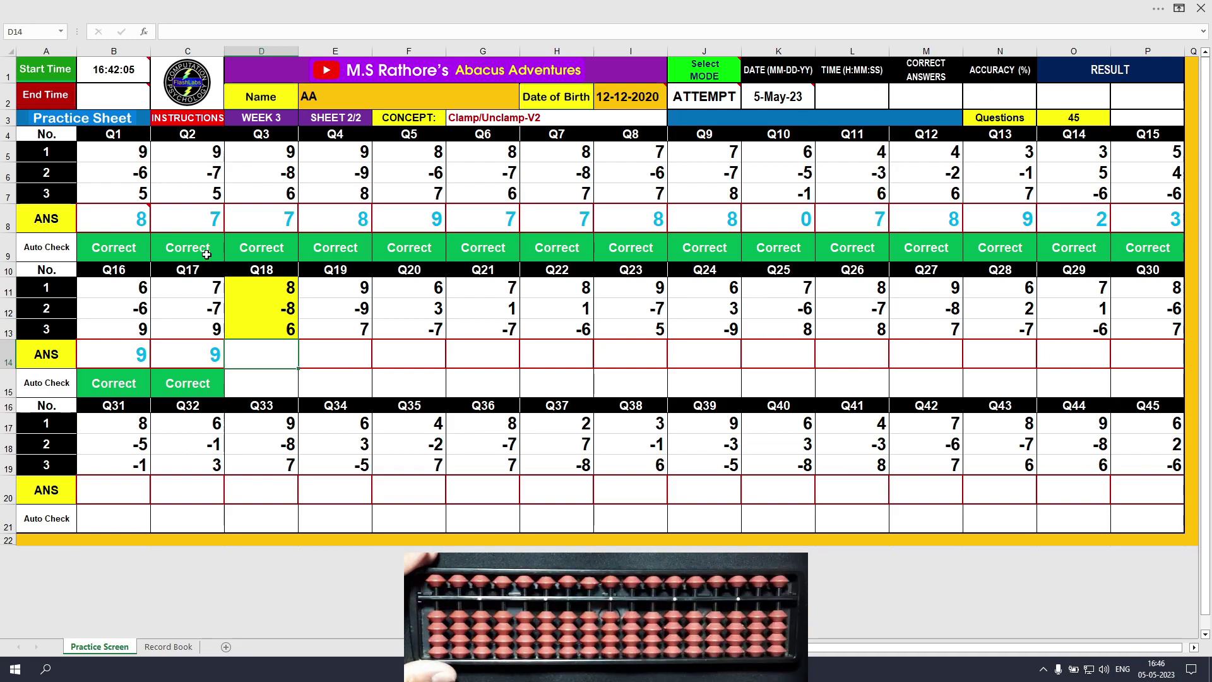
{"action": "type", "text": "6"}
{"action": "key", "text": "Return"}
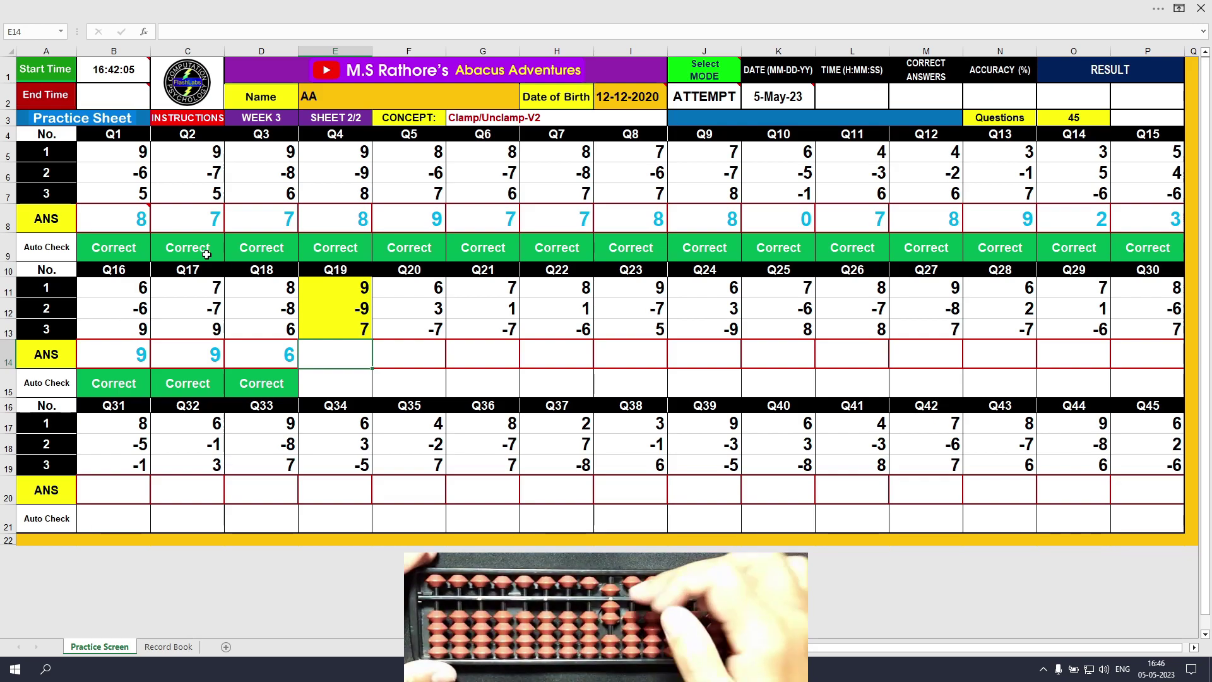
Step: Enter 7, 2 and 1 as the answers to Q19, Q20 and Q21
{"action": "type", "text": "7"}
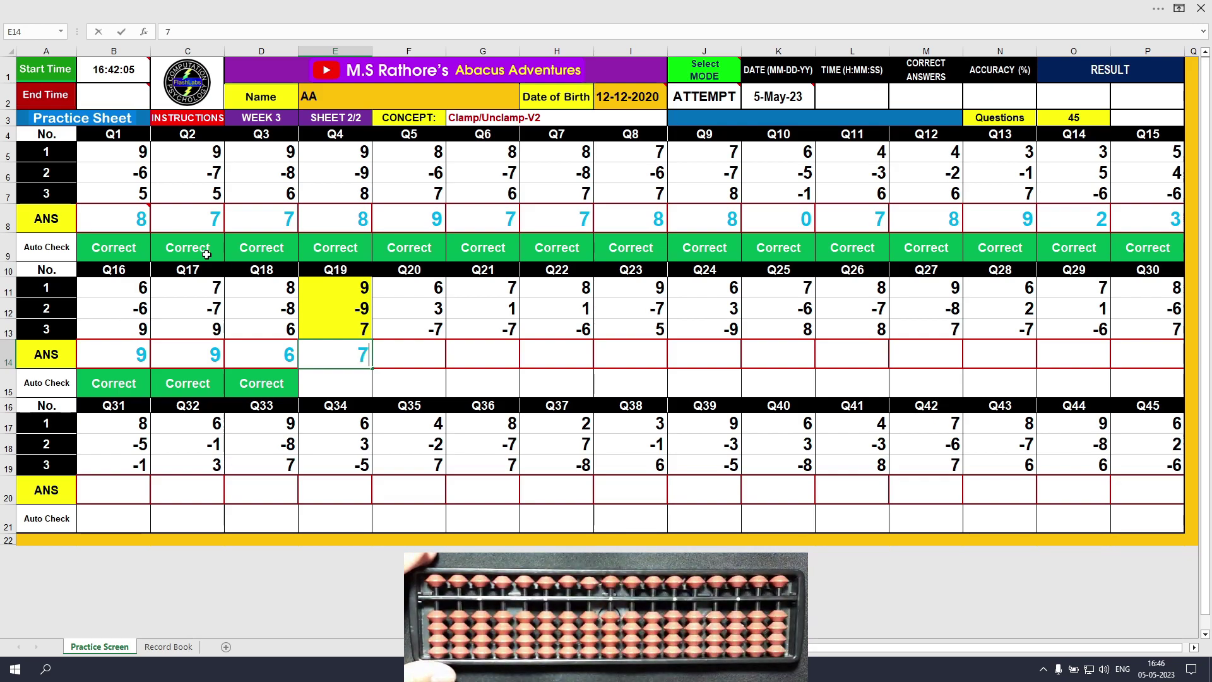
{"action": "key", "text": "Tab"}
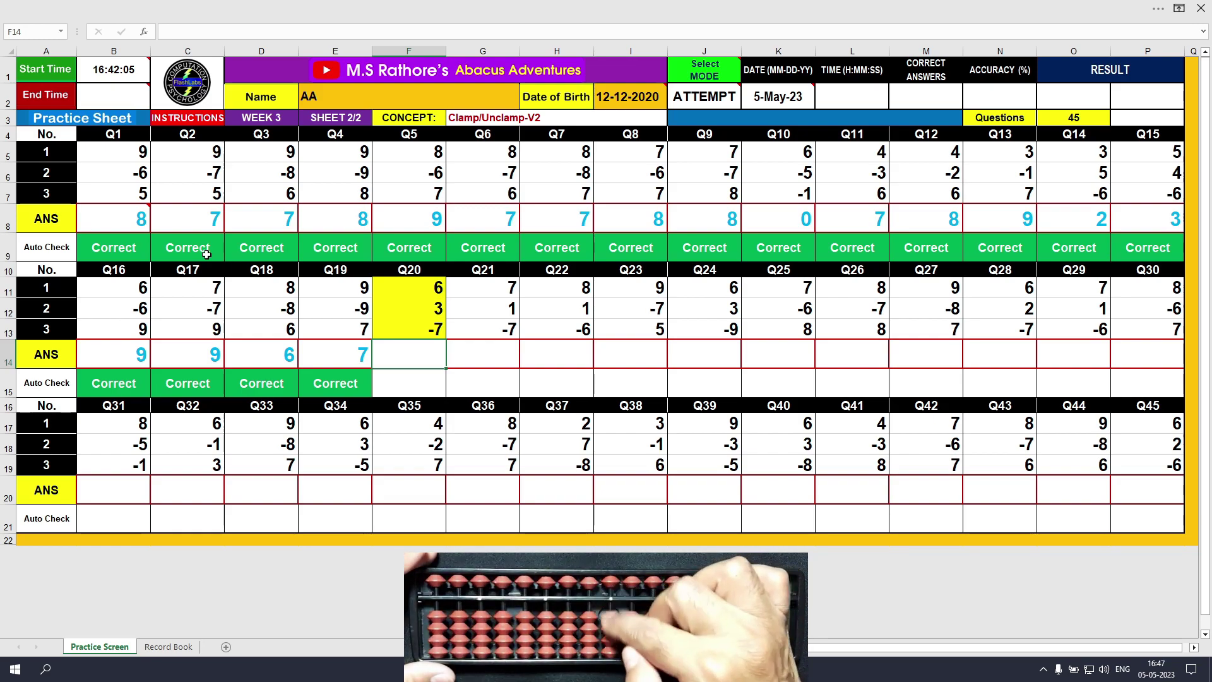
{"action": "type", "text": "2"}
{"action": "key", "text": "Tab"}
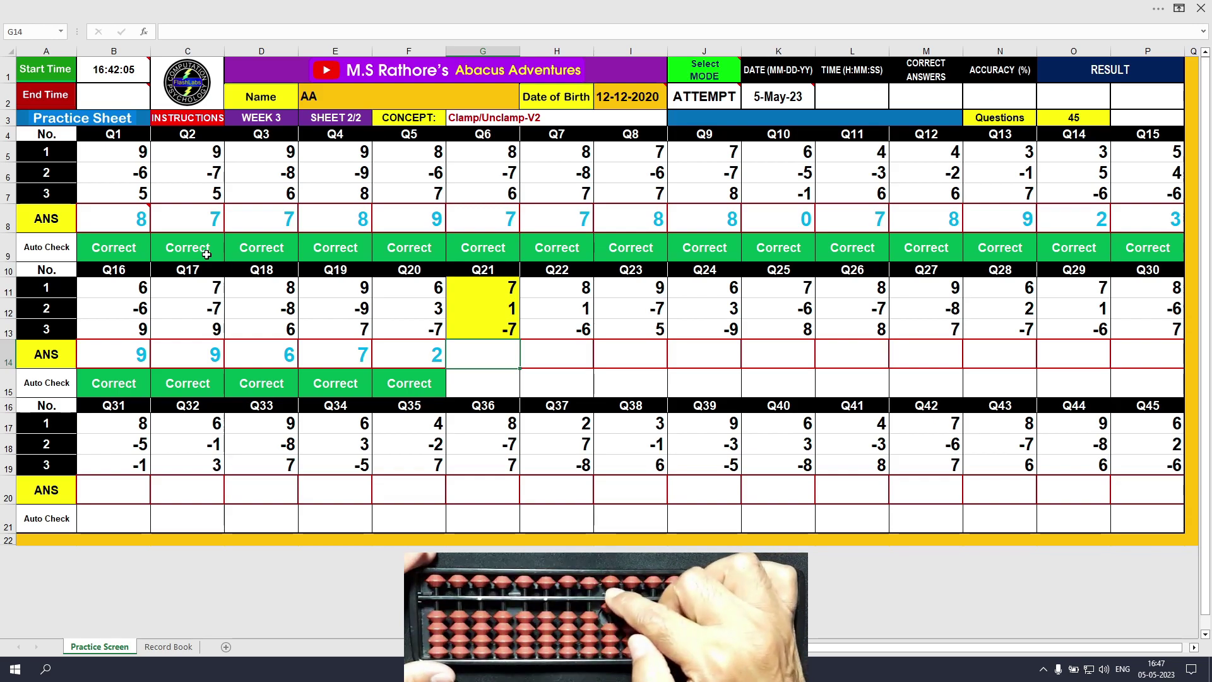
{"action": "type", "text": "1"}
{"action": "key", "text": "Tab"}
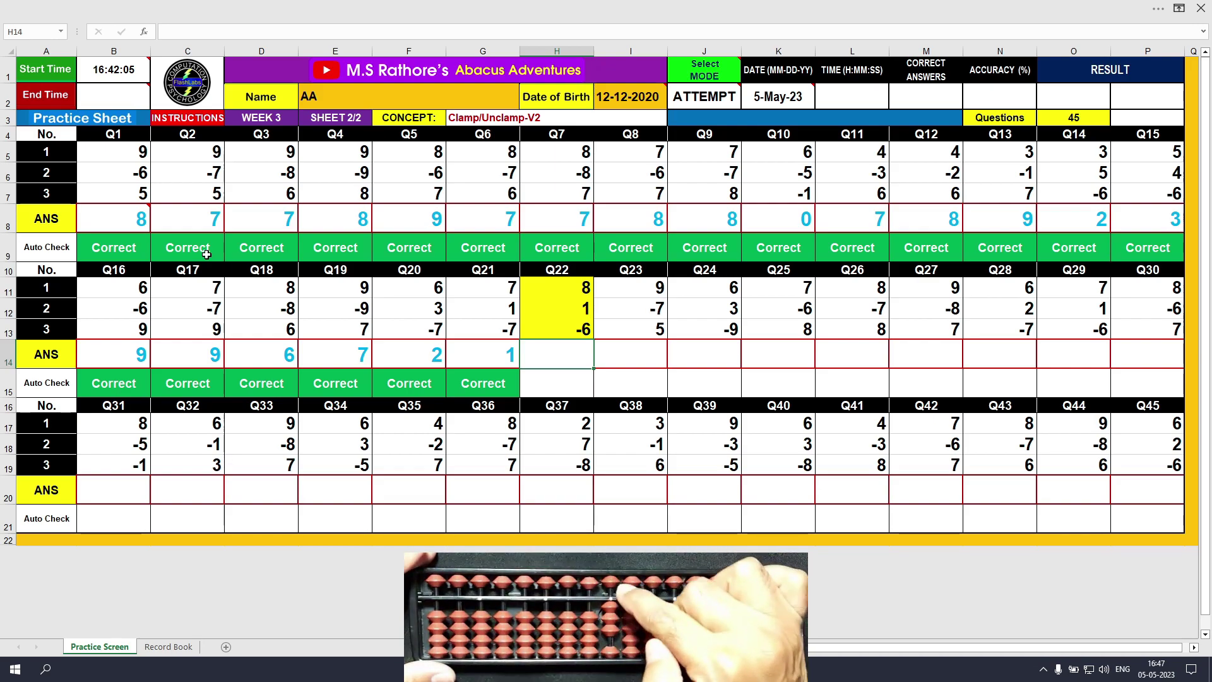
Step: Fill in the answers for Q22, Q23 and Q24 as 3, 7 and 0
{"action": "type", "text": "3"}
{"action": "key", "text": "Tab"}
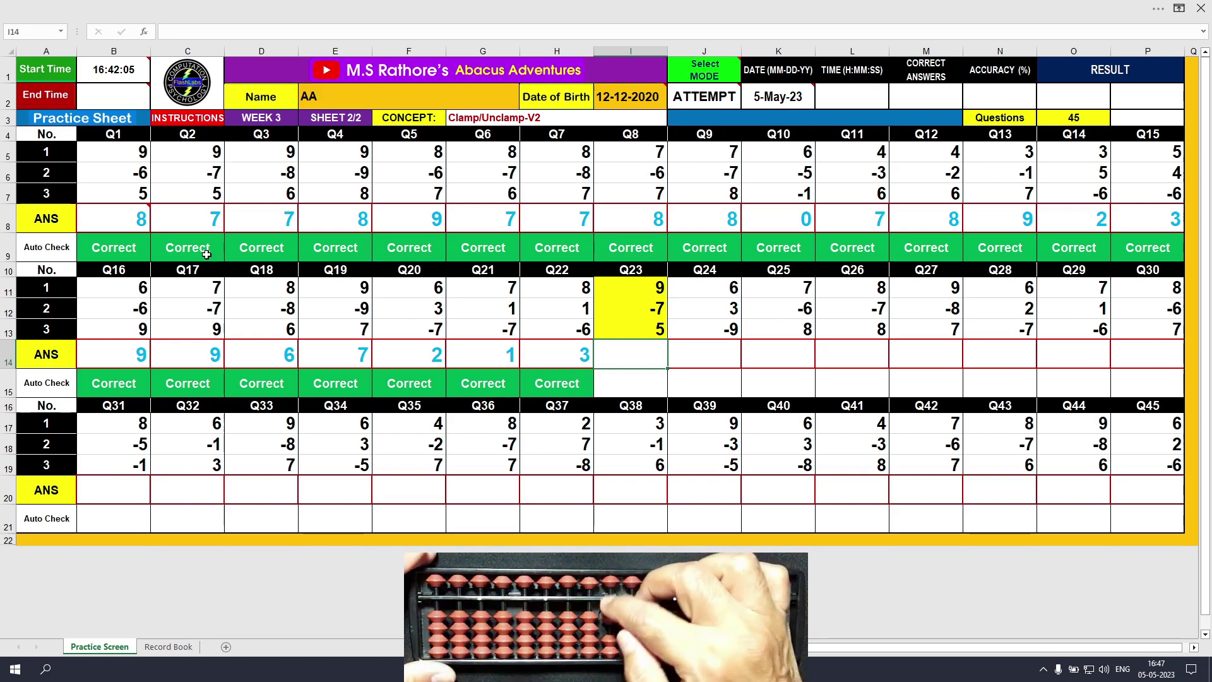
{"action": "type", "text": "7"}
{"action": "key", "text": "Tab"}
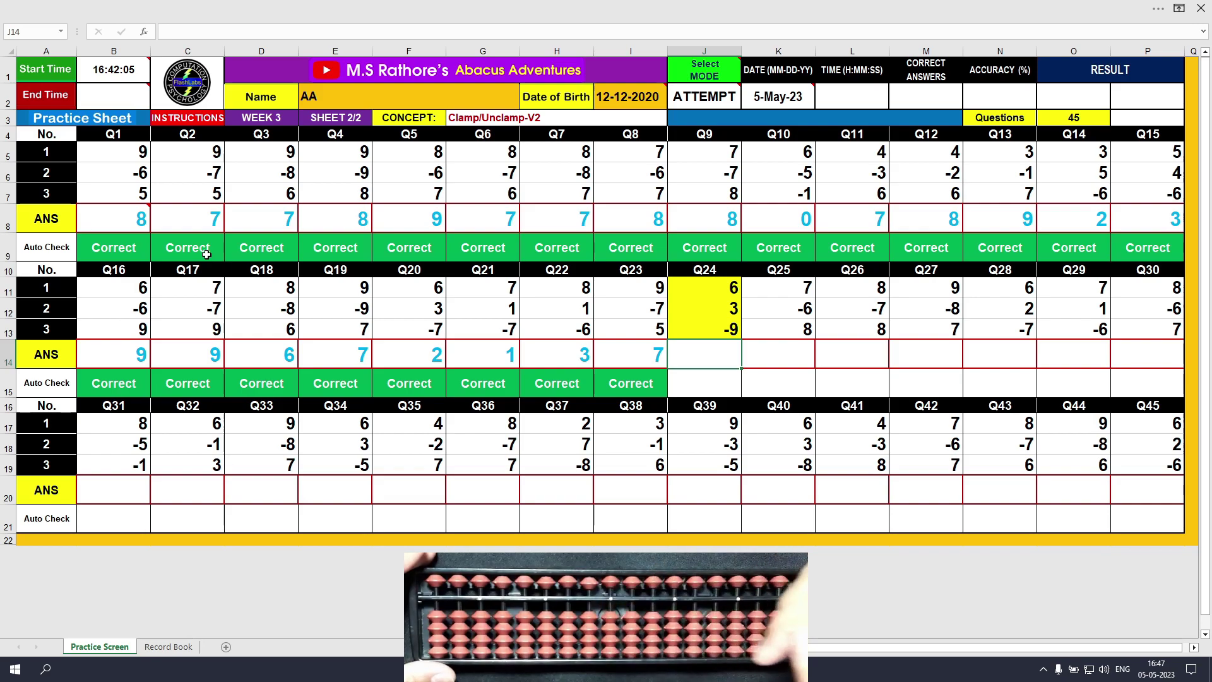
{"action": "type", "text": "0"}
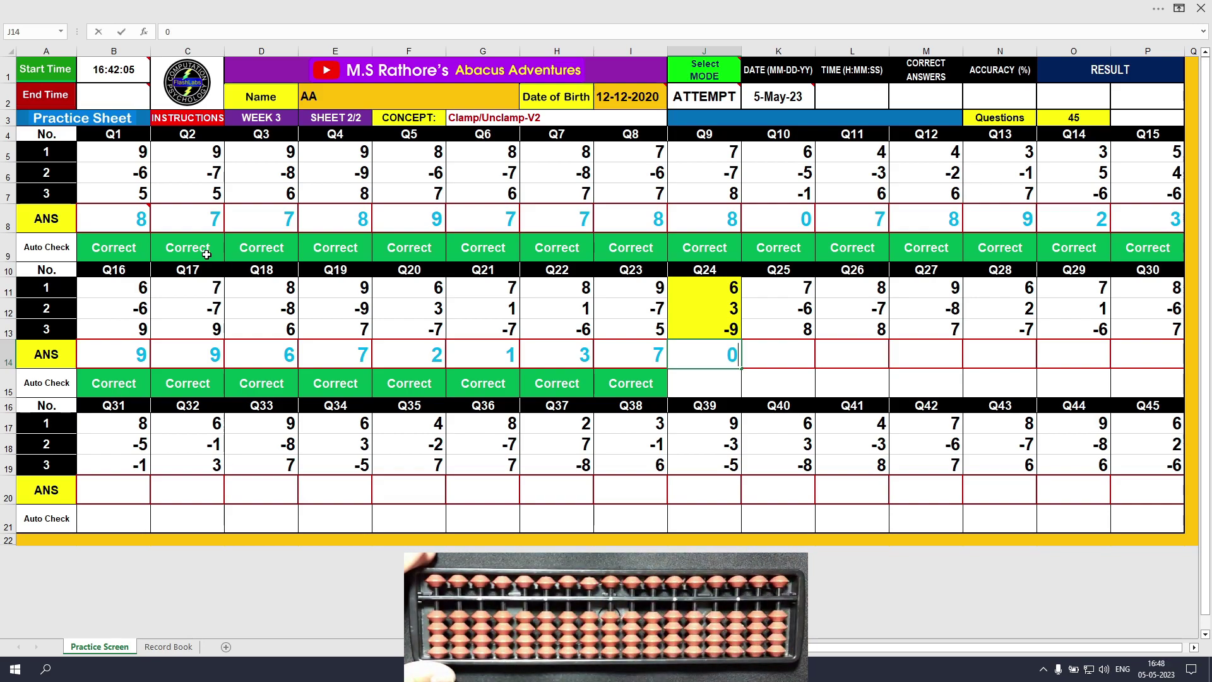
{"action": "key", "text": "Tab"}
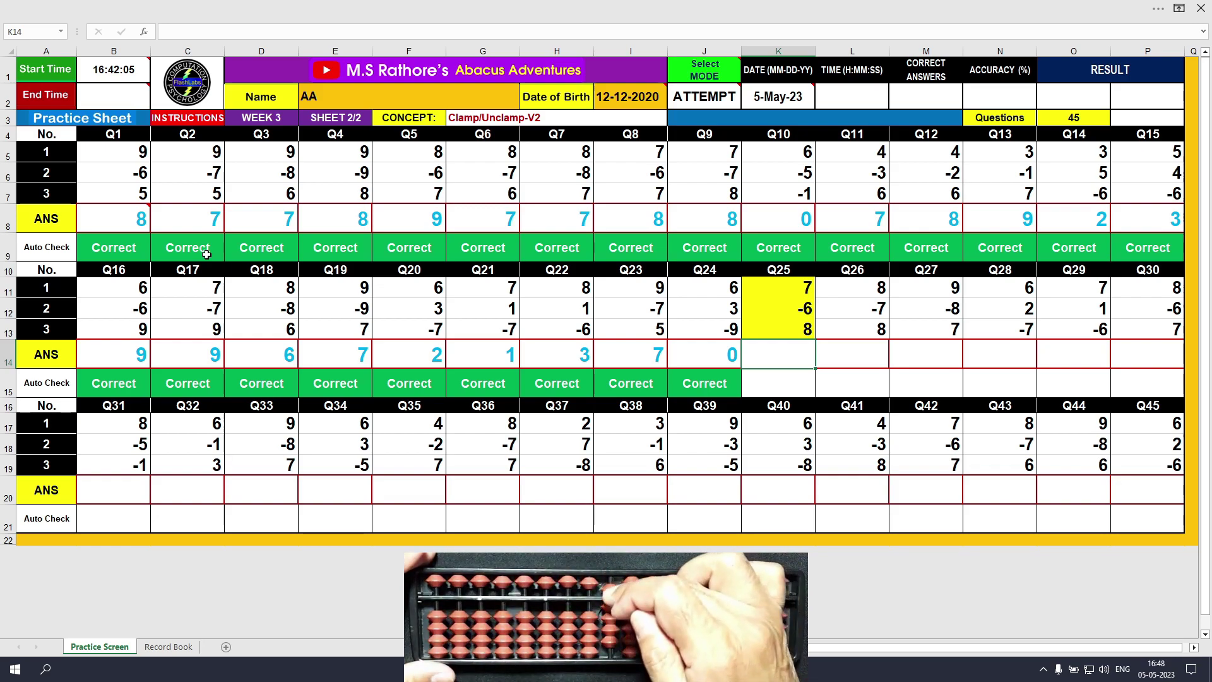
Step: Enter 9, 9 and 8 as the answers to Q25, Q26 and Q27
{"action": "type", "text": "9"}
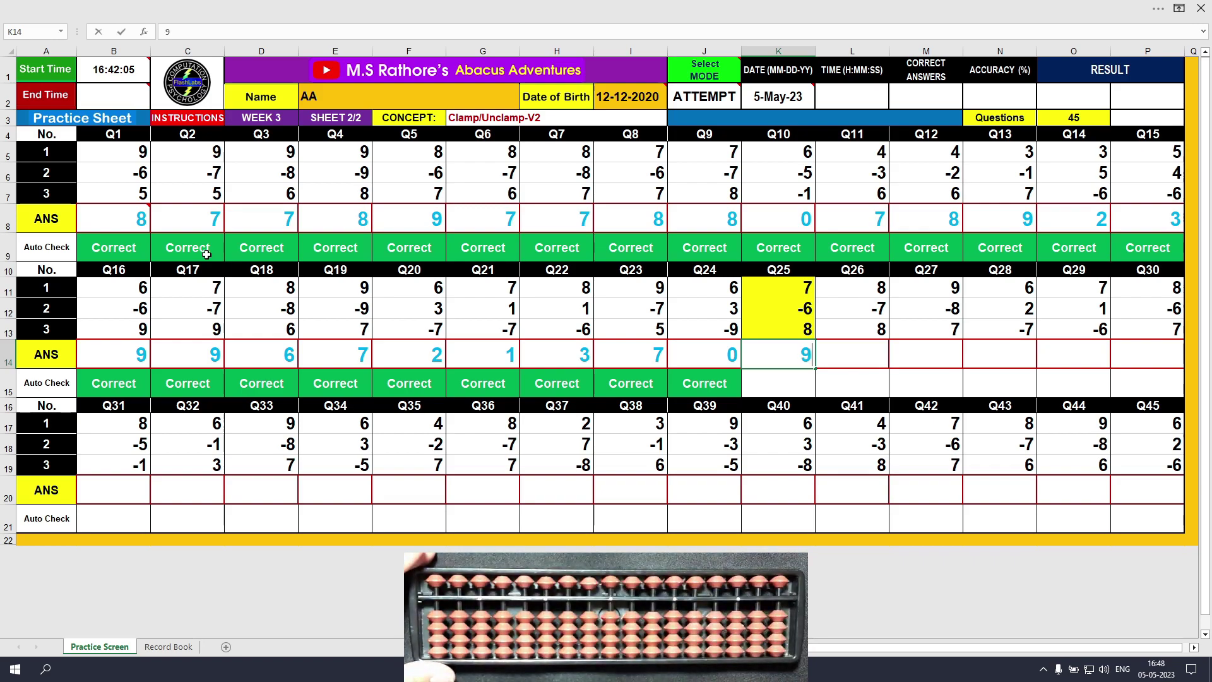
{"action": "key", "text": "Tab"}
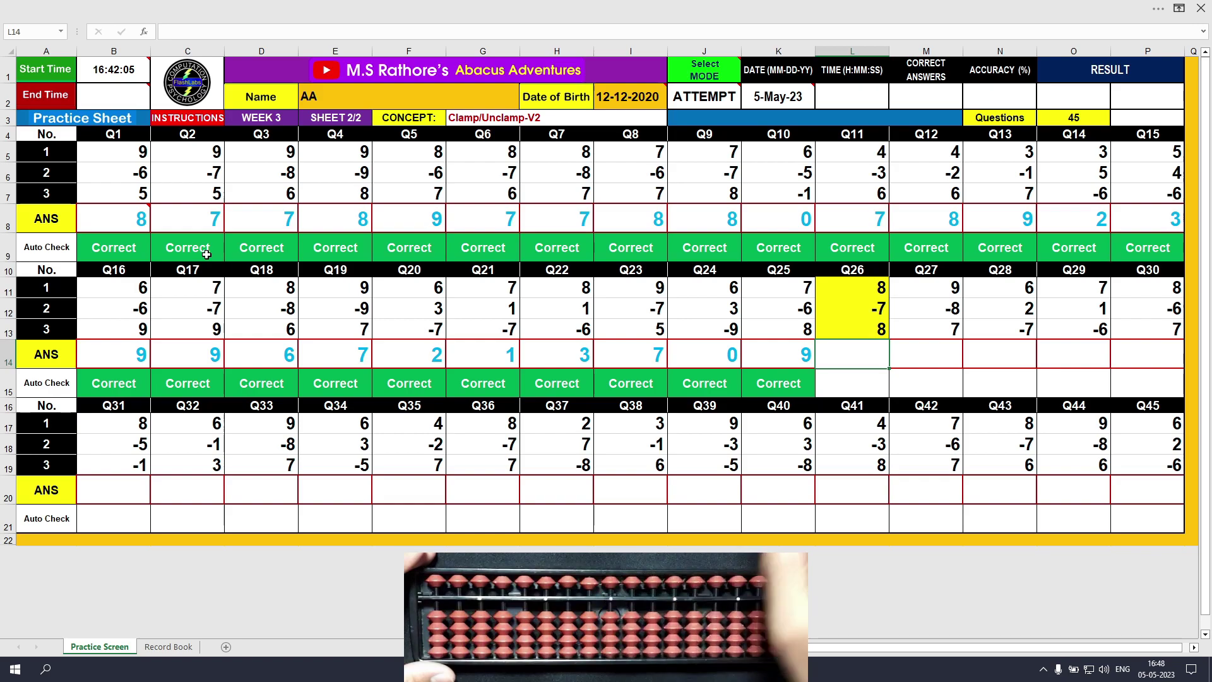
{"action": "type", "text": "9"}
{"action": "key", "text": "Tab"}
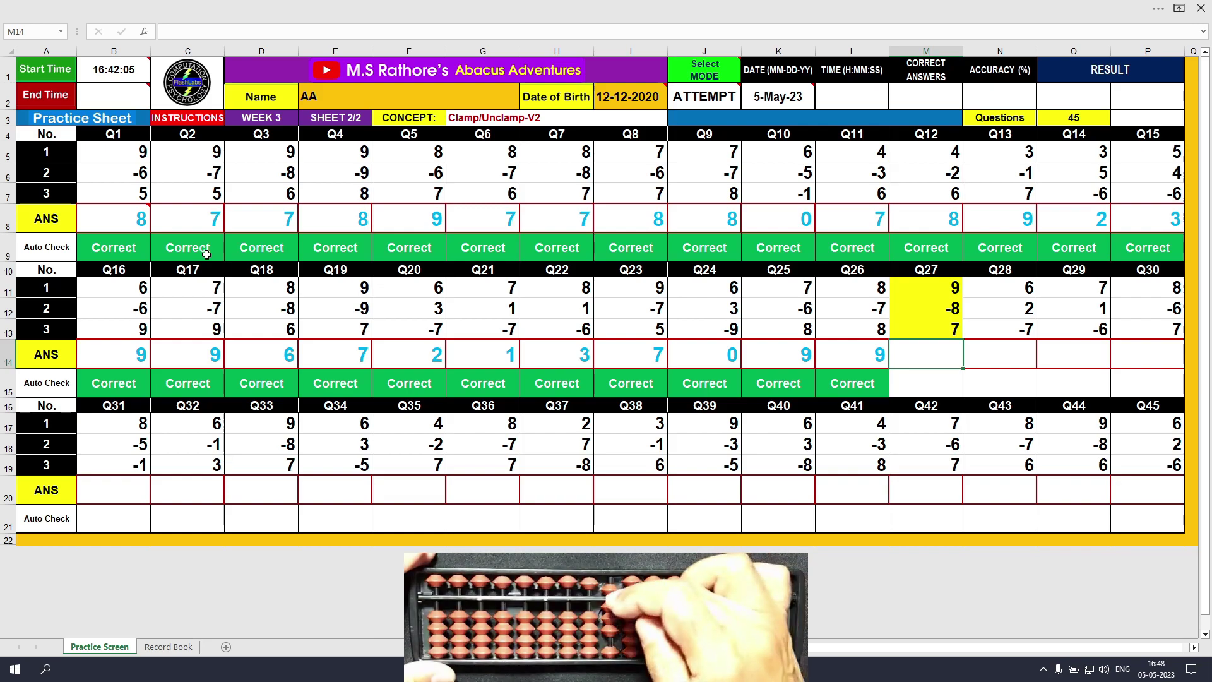
{"action": "type", "text": "8"}
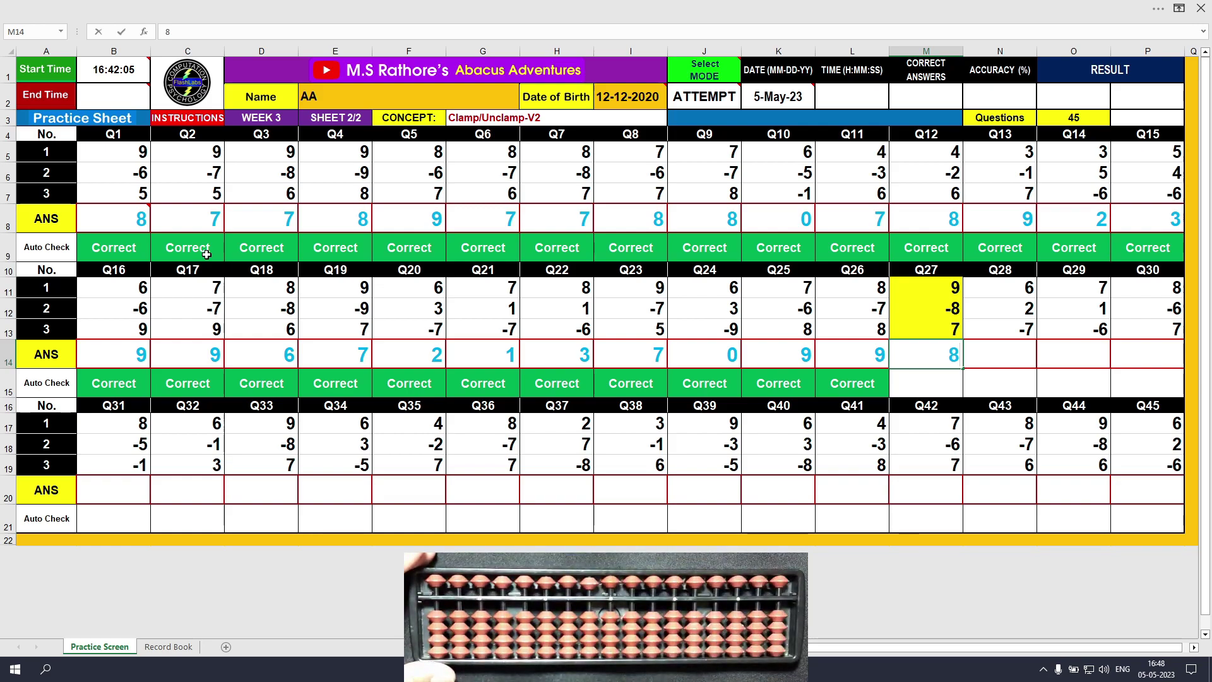
{"action": "key", "text": "Tab"}
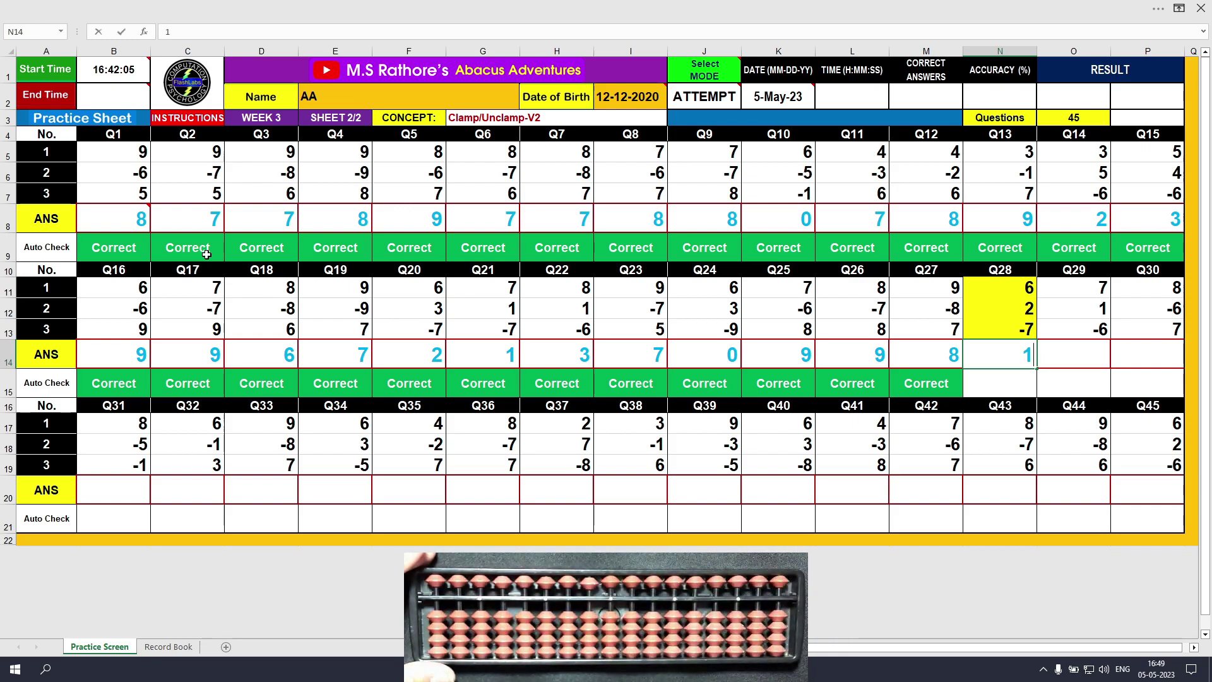
Step: Complete the second answer row with 1, 2 and 9 for Q28, Q29 and Q30
{"action": "type", "text": "1"}
{"action": "key", "text": "Tab"}
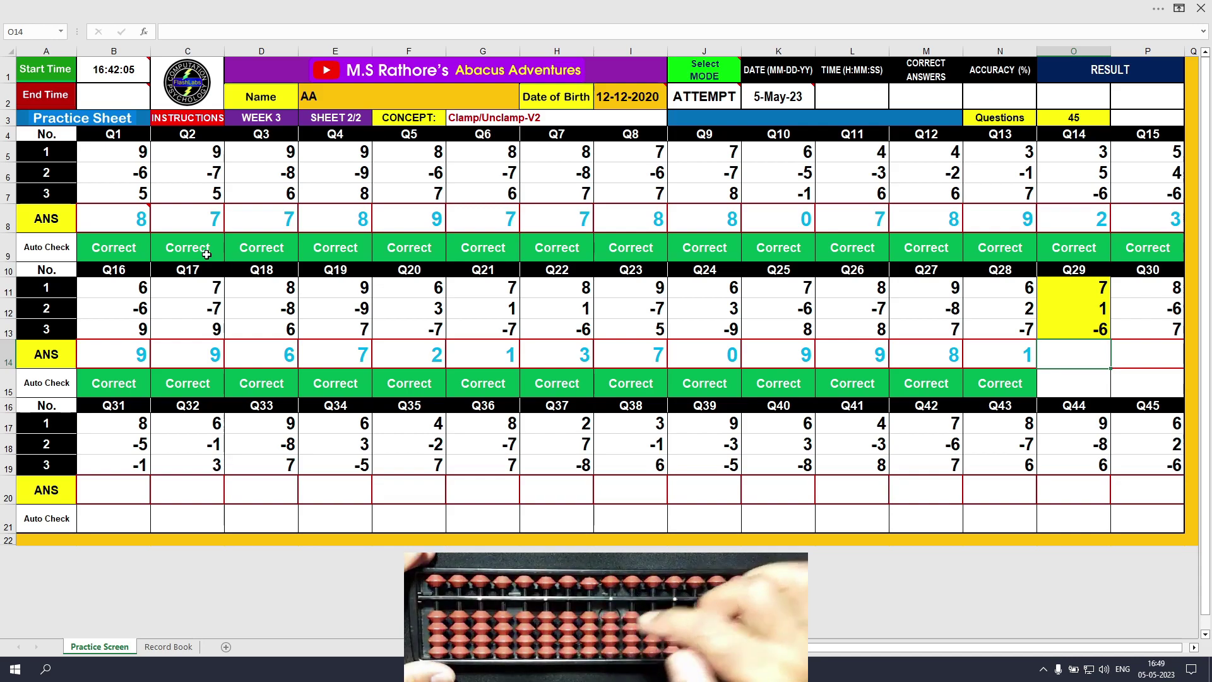
{"action": "type", "text": "2"}
{"action": "key", "text": "Tab"}
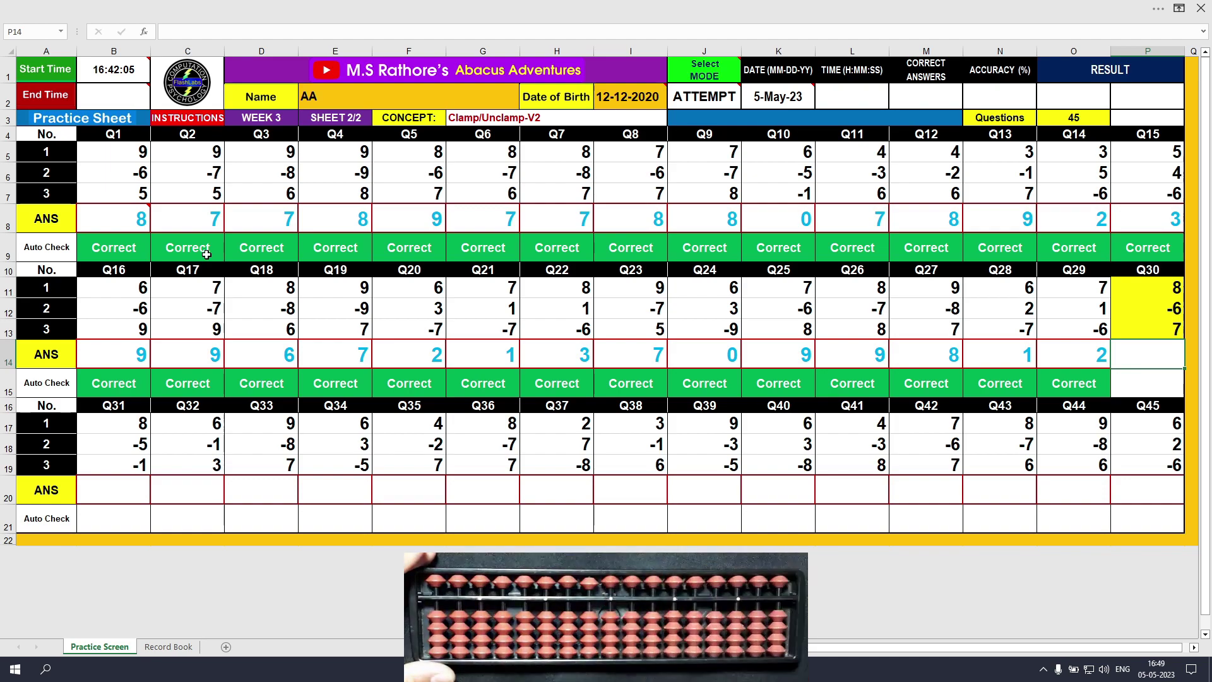
{"action": "type", "text": "9"}
{"action": "key", "text": "Return"}
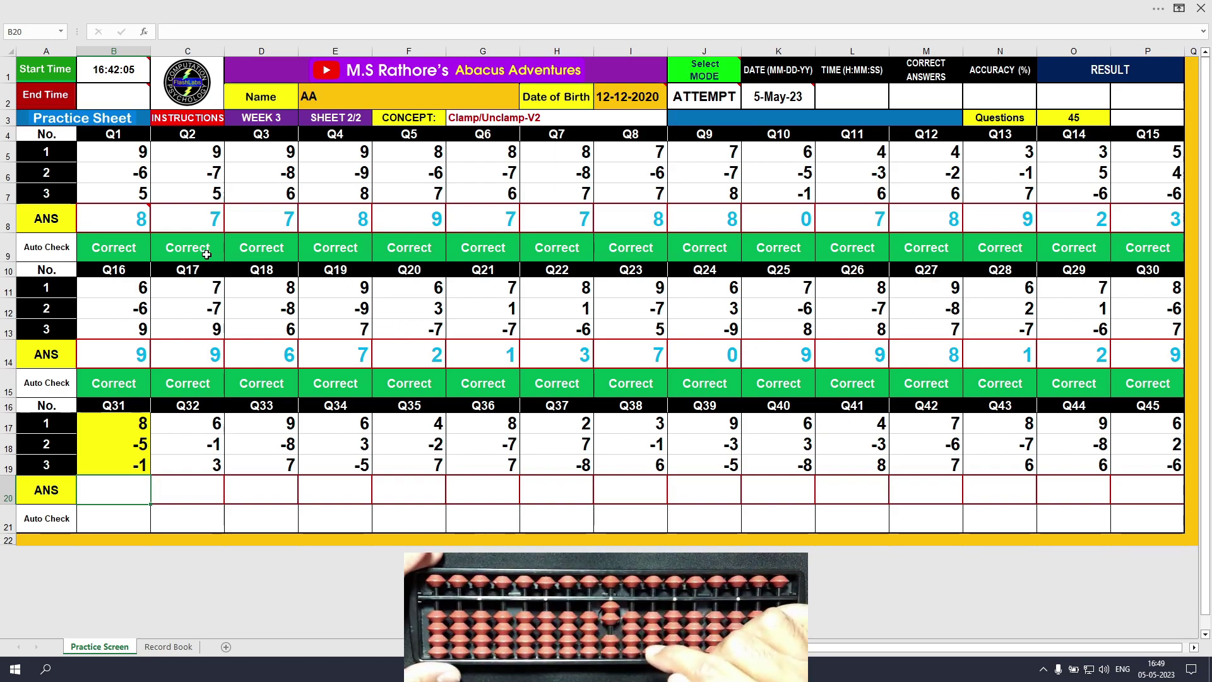
Step: Start the third answer row with 2, 8 and 8 for Q31, Q32 and Q33
{"action": "type", "text": "2"}
{"action": "key", "text": "Tab"}
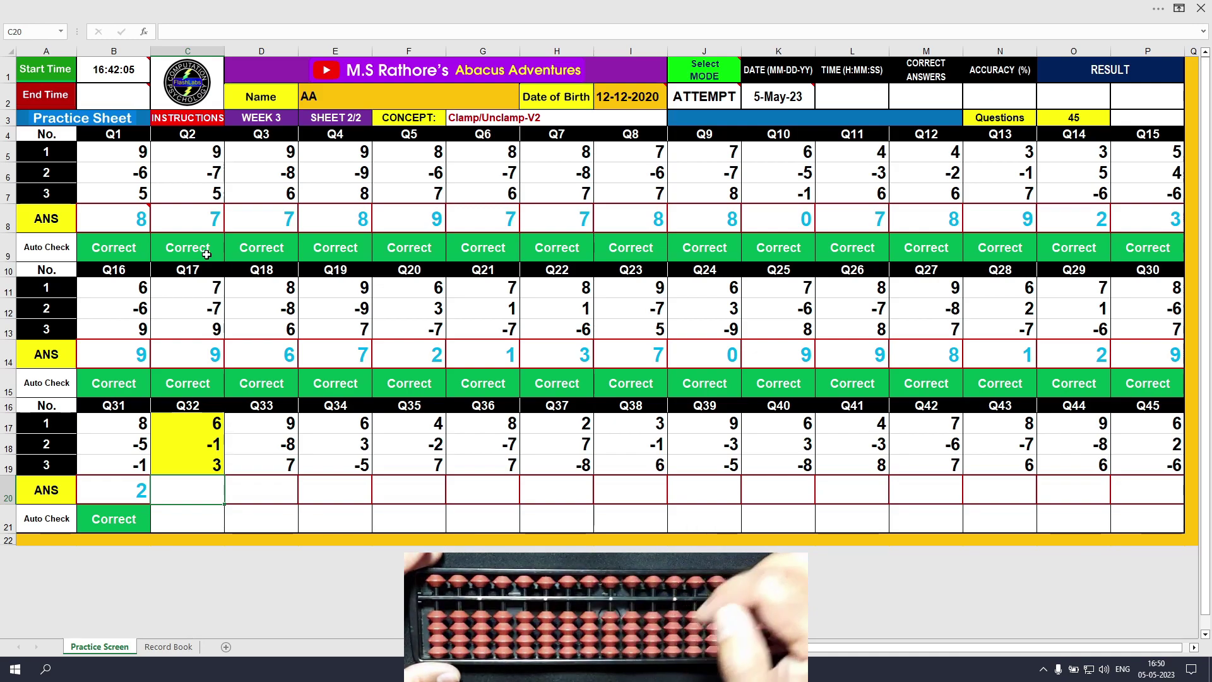
{"action": "type", "text": "8"}
{"action": "key", "text": "Tab"}
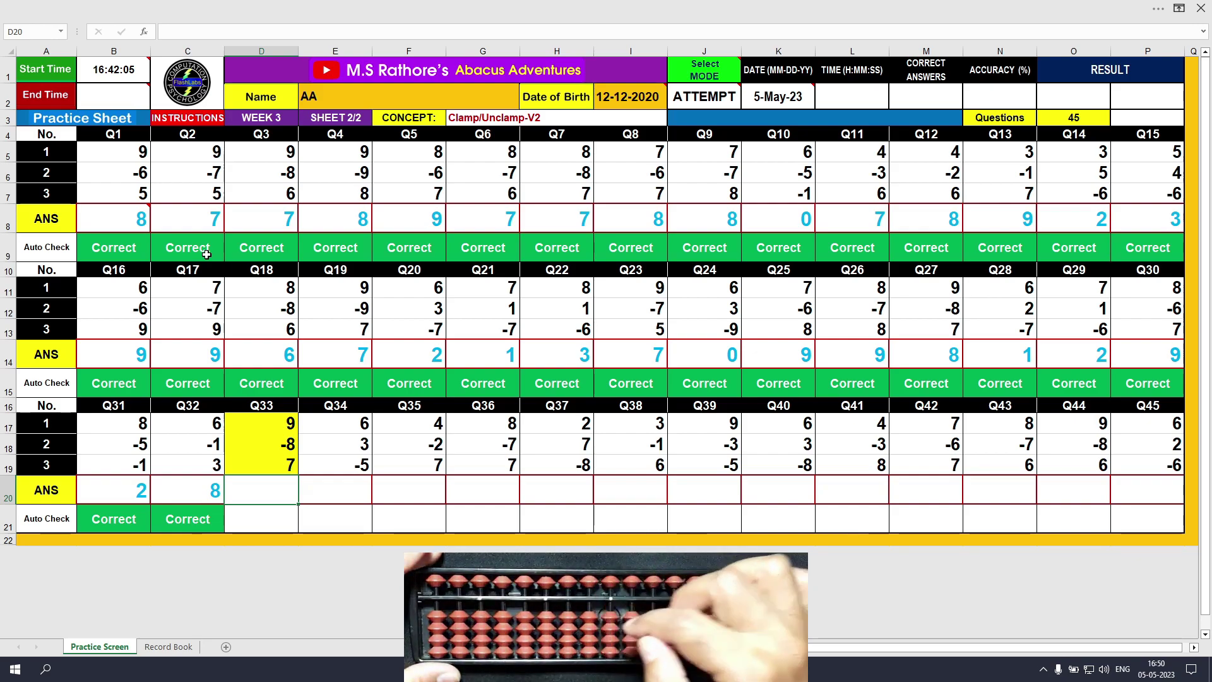
{"action": "type", "text": "8"}
{"action": "key", "text": "Tab"}
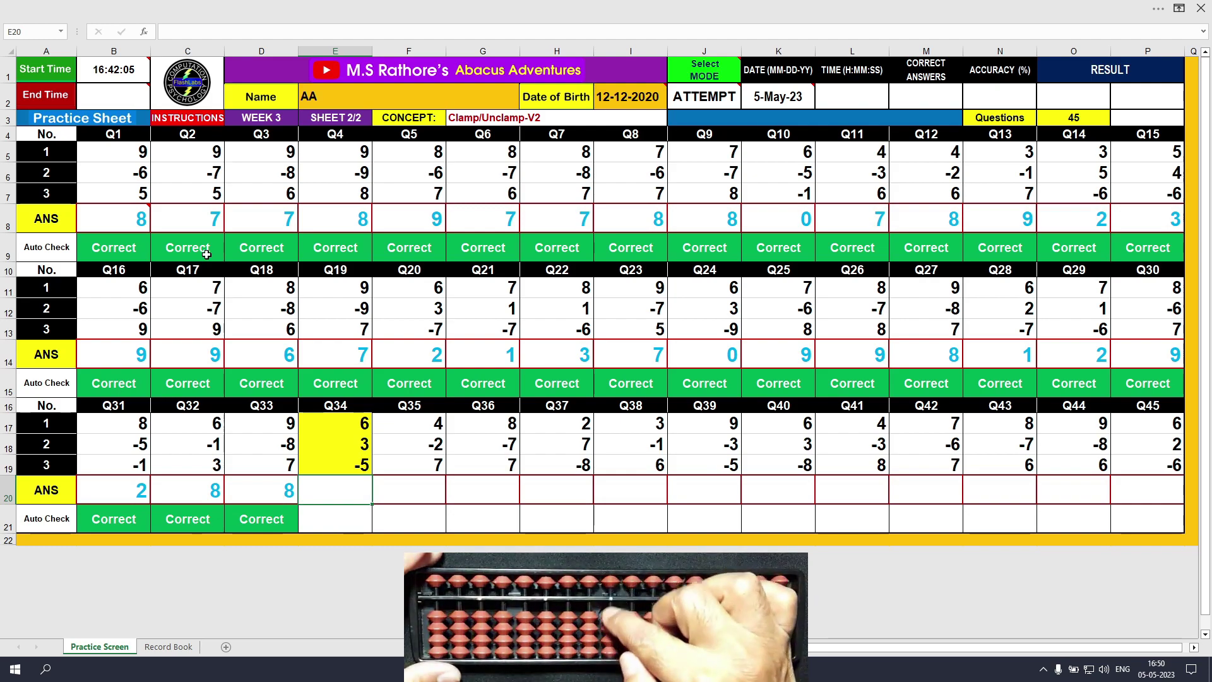
Step: Fill in the answers for Q34, Q35 and Q36 as 4, 9 and 8
{"action": "type", "text": "4"}
{"action": "key", "text": "Tab"}
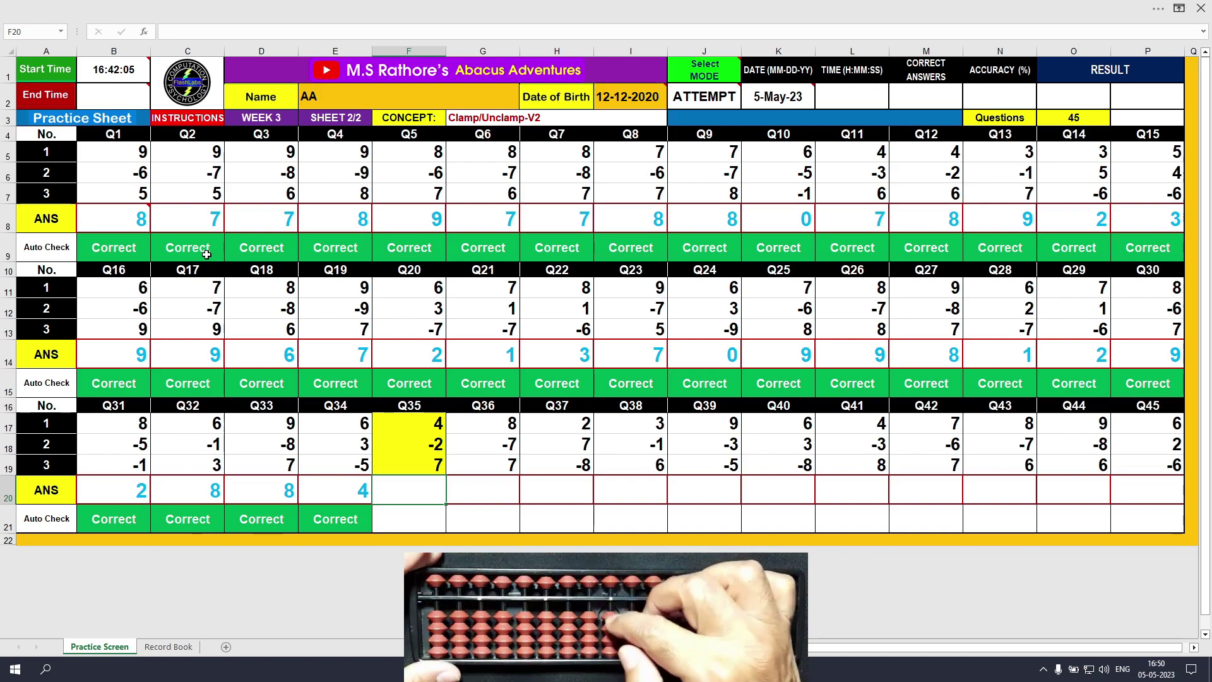
{"action": "type", "text": "9"}
{"action": "key", "text": "Tab"}
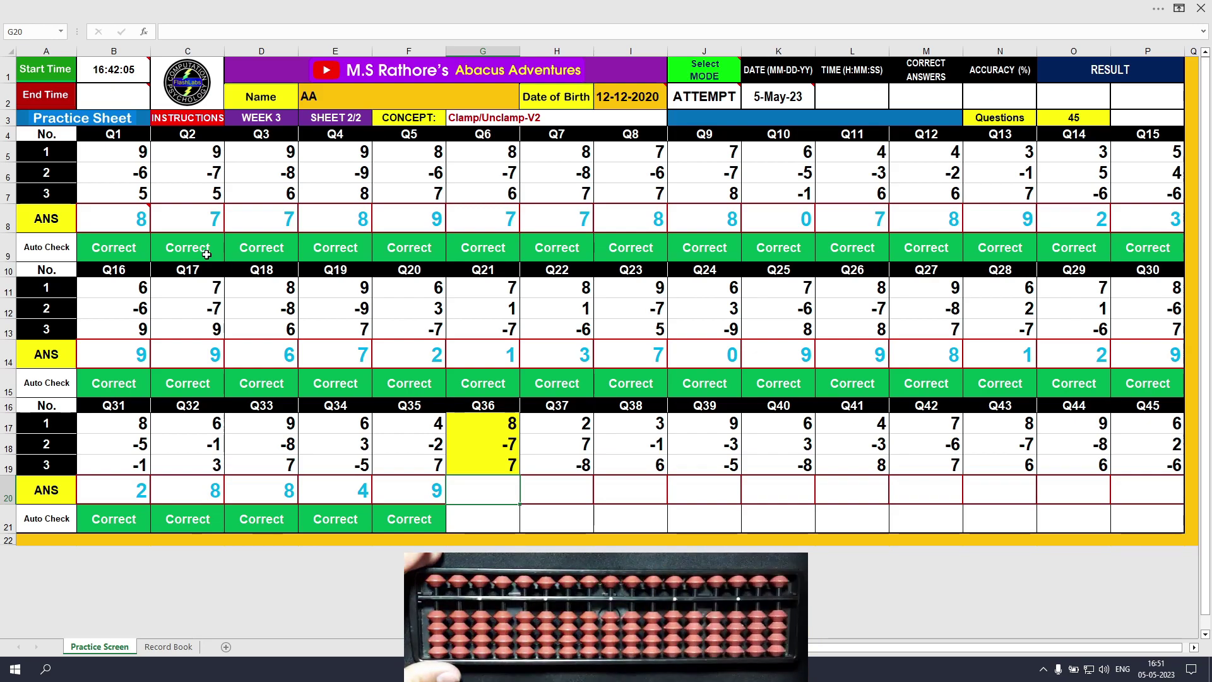
{"action": "type", "text": "8"}
{"action": "key", "text": "Tab"}
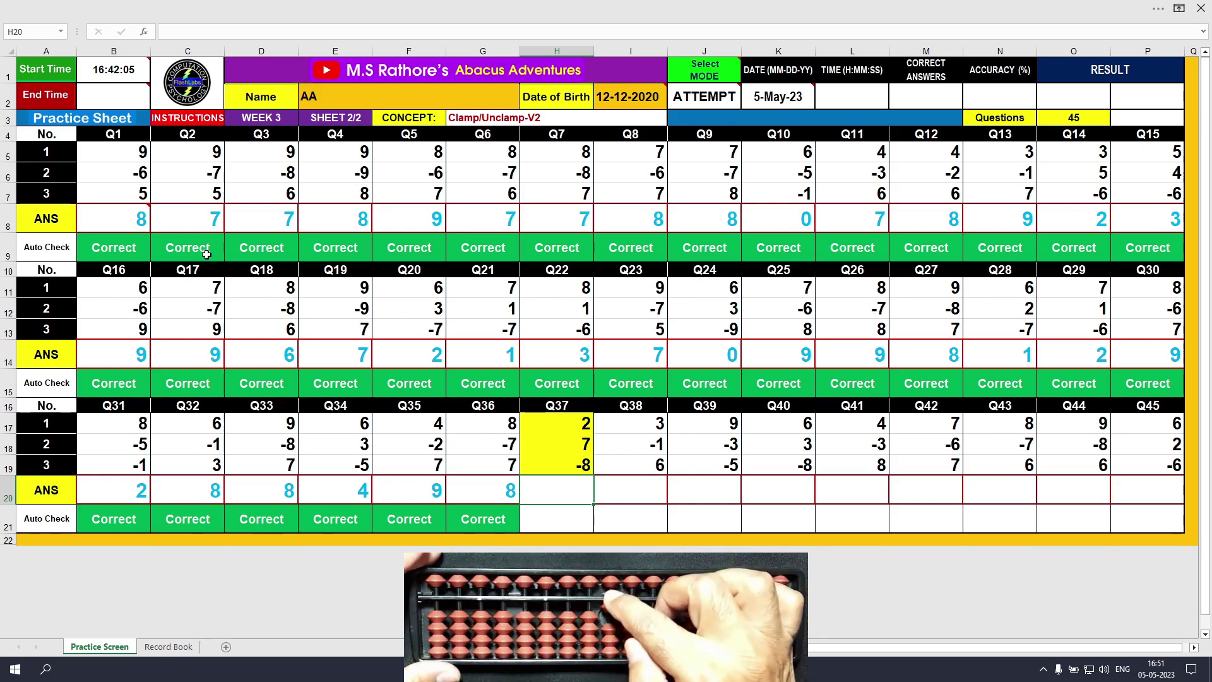
Step: Enter 1, 8 and 1 as the answers to Q37, Q38 and Q39
{"action": "type", "text": "1"}
{"action": "key", "text": "Tab"}
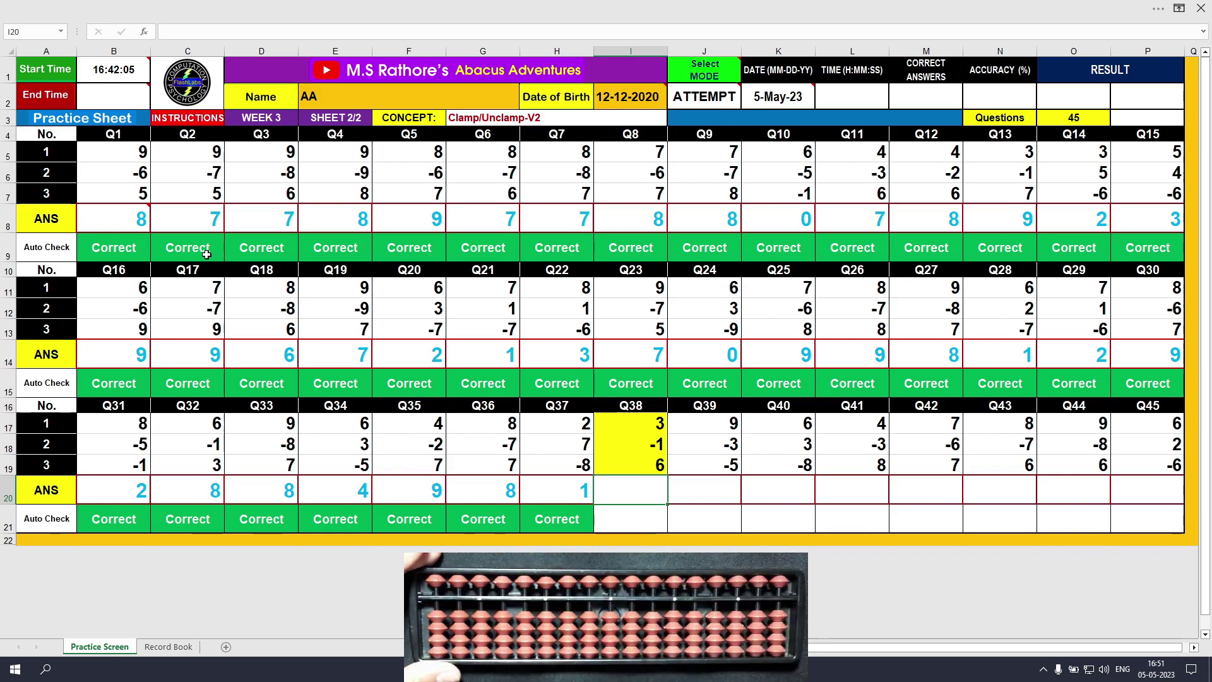
{"action": "type", "text": "8"}
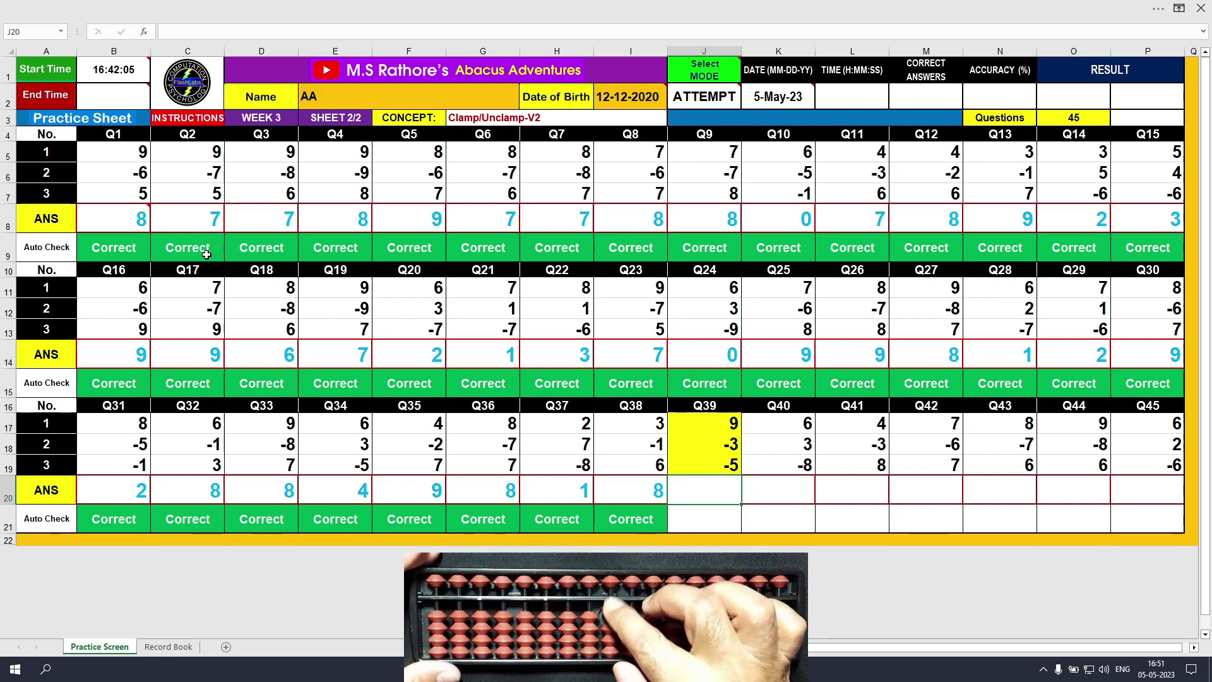
{"action": "type", "text": "1"}
{"action": "key", "text": "Tab"}
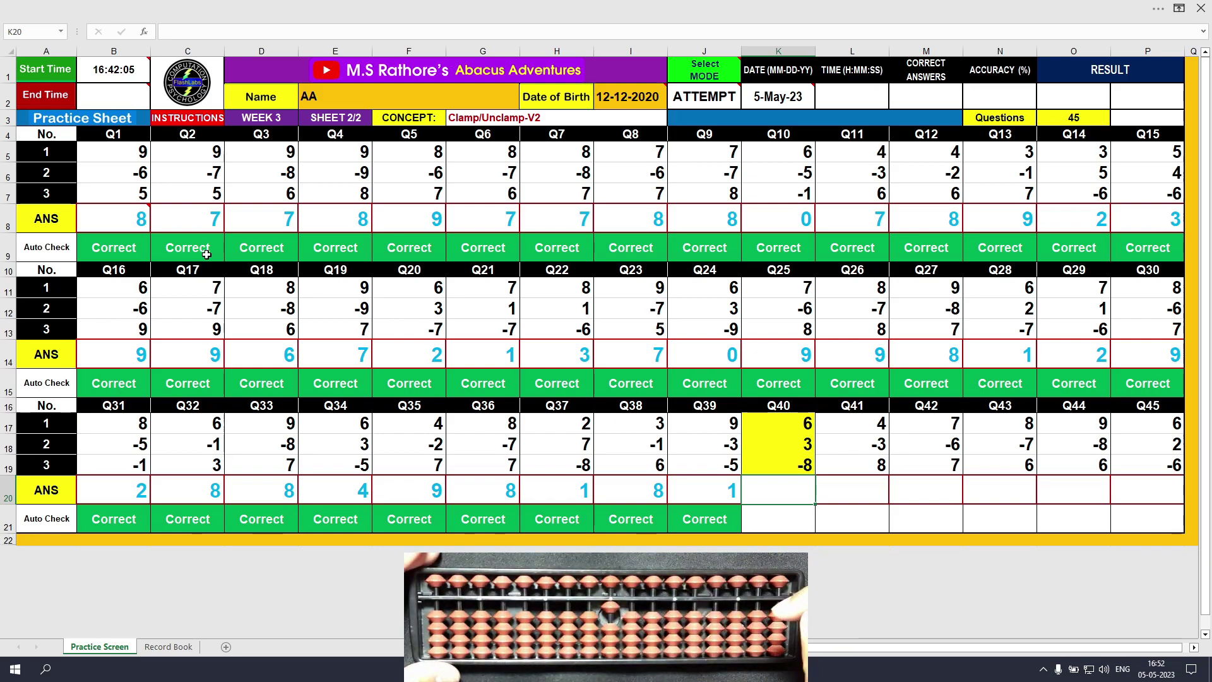
Step: Answer Q40, Q41 and Q42 with 1, 9 and 8 in the third answer row
{"action": "type", "text": "1"}
{"action": "key", "text": "Tab"}
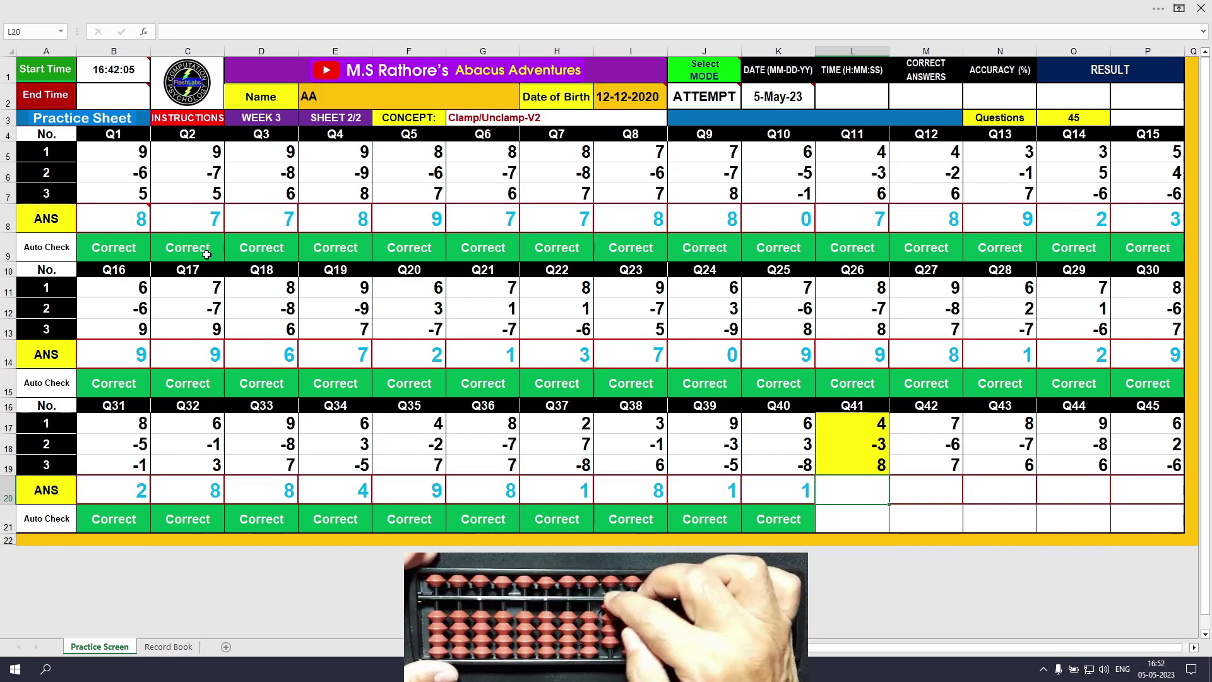
{"action": "type", "text": "9"}
{"action": "key", "text": "Tab"}
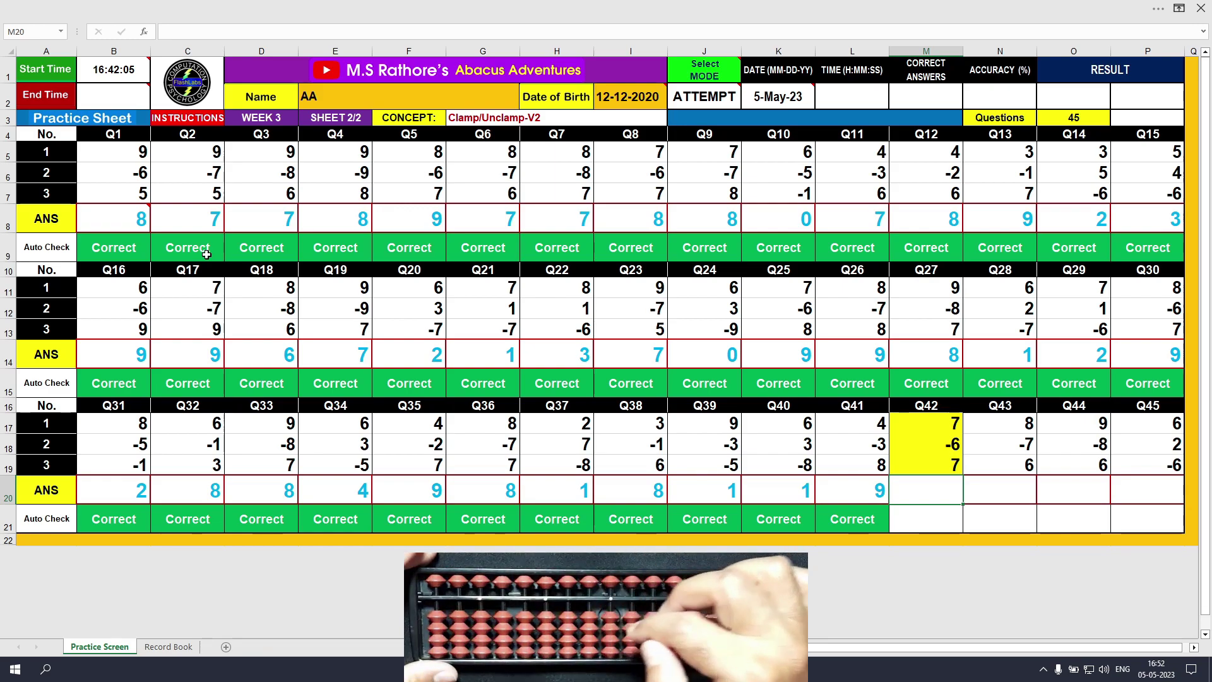
{"action": "type", "text": "8"}
{"action": "key", "text": "Tab"}
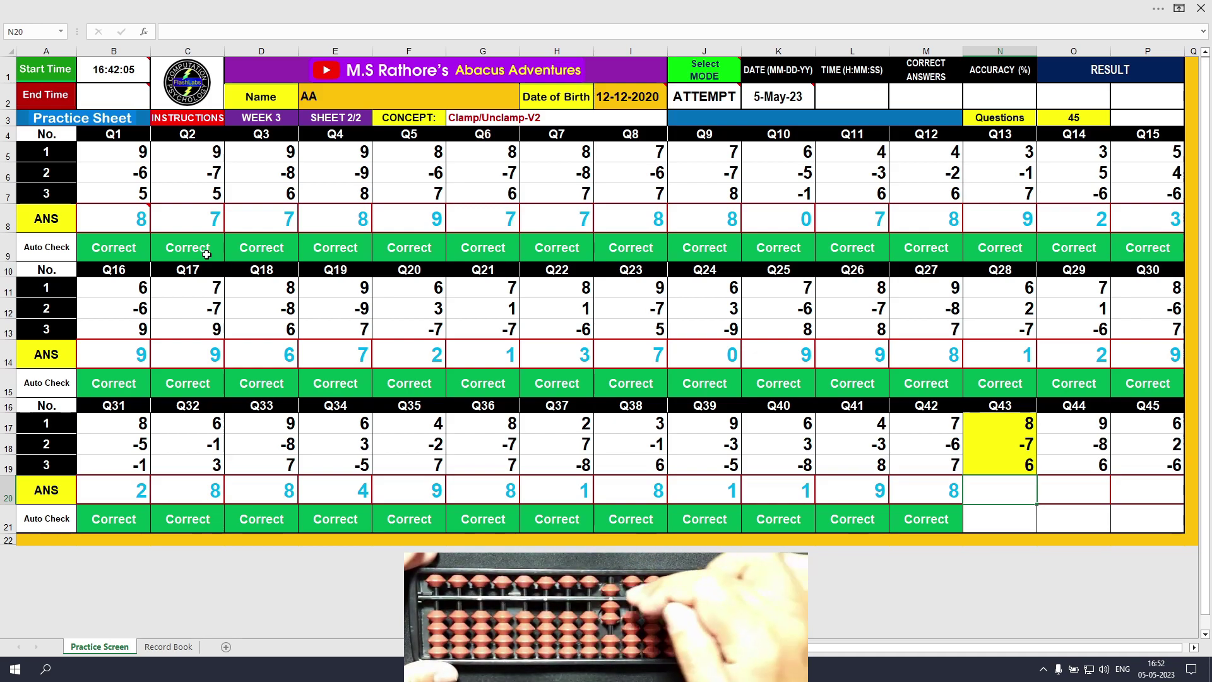
Step: Enter 7 as the answer to both Q43 and Q44
{"action": "type", "text": "7"}
{"action": "key", "text": "Tab"}
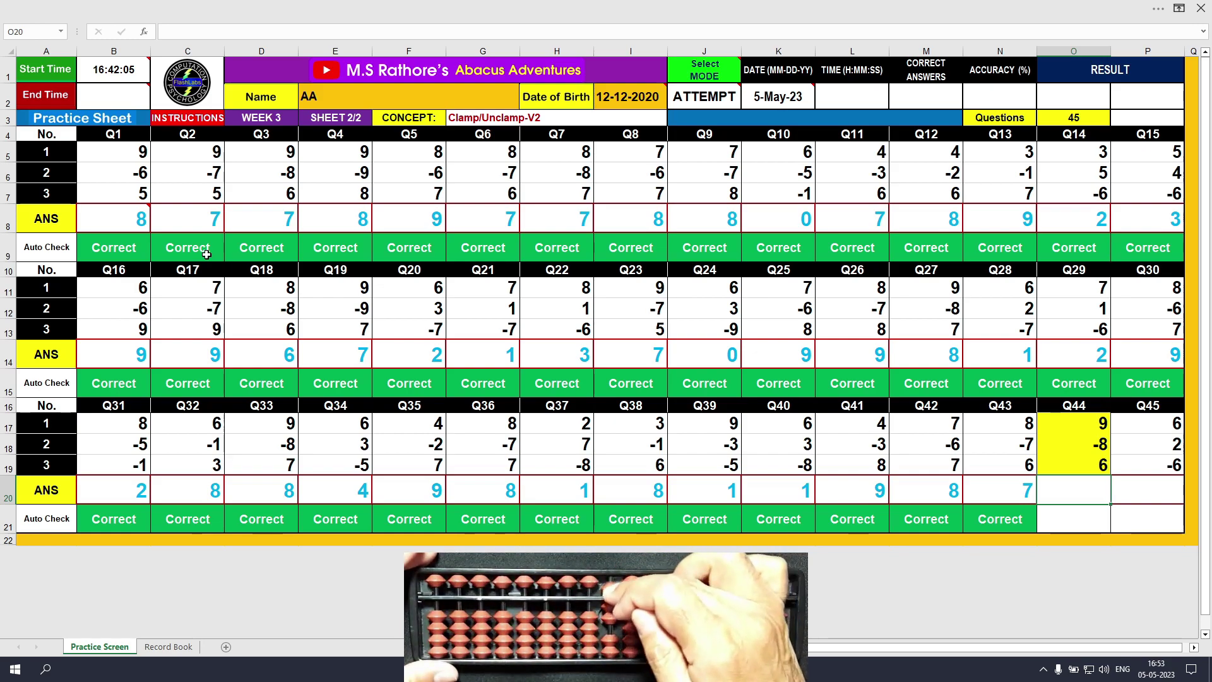
{"action": "type", "text": "7"}
{"action": "key", "text": "Tab"}
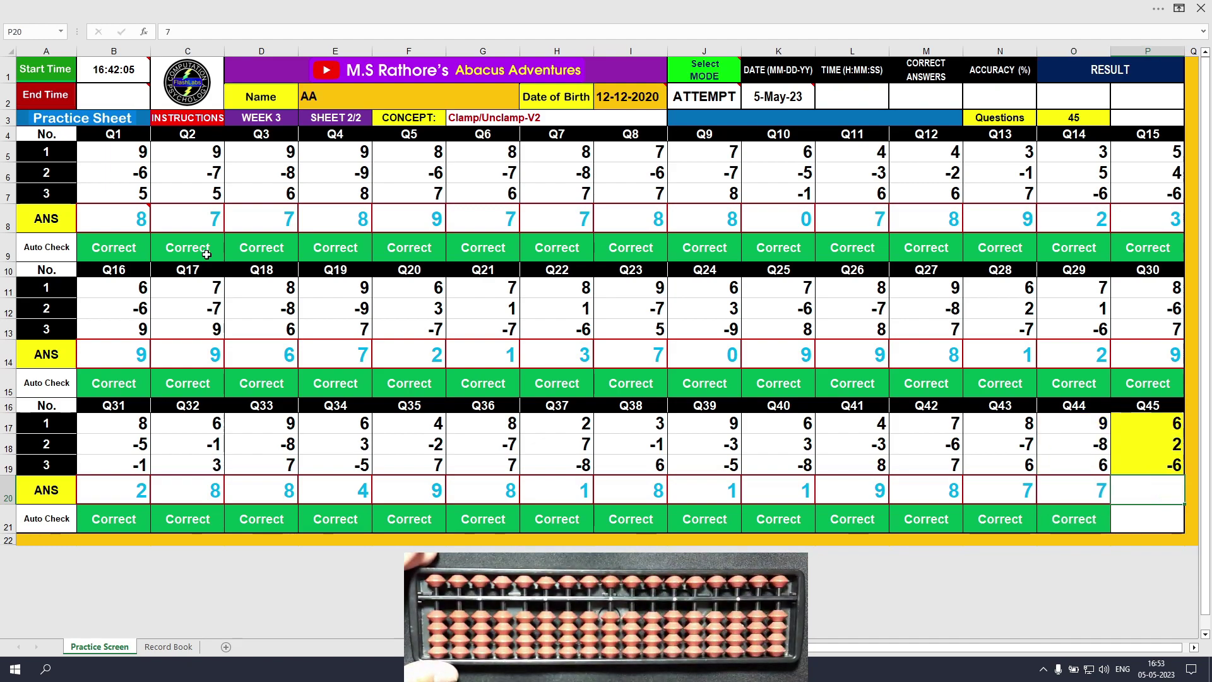